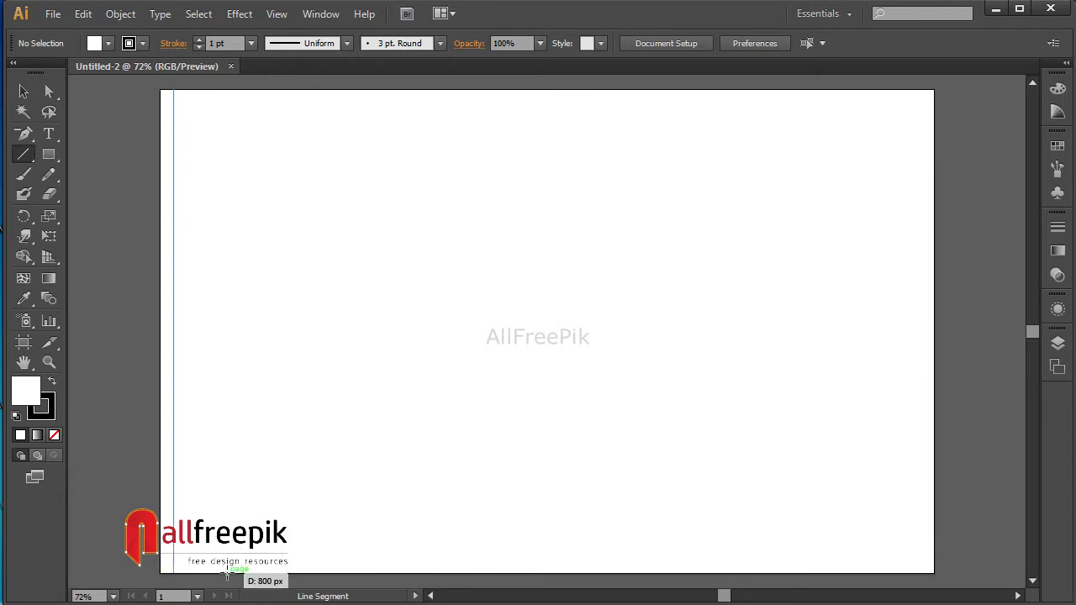
# Step: Duplicate the vertical line a short distance sideways and repeat the copy until there are eleven evenly spaced lines
pyautogui.click(32, 92)
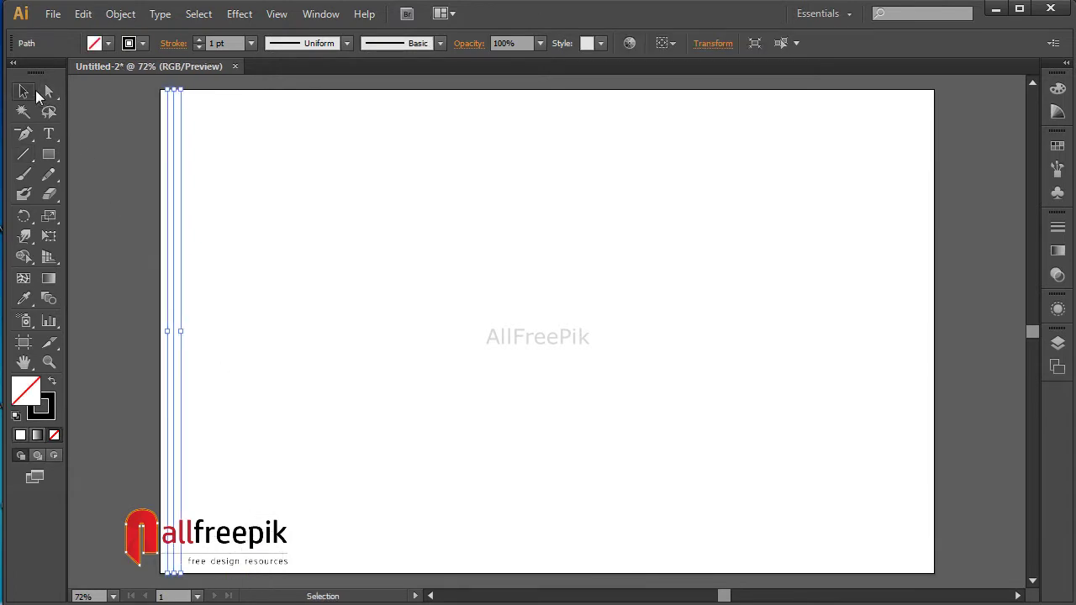
pyautogui.click(214, 180)
pyautogui.moveTo(174, 181); pyautogui.dragTo(186, 185)
pyautogui.hotkey('ctrl', 'd')
pyautogui.hotkey('ctrl', 'd')
pyautogui.hotkey('ctrl', 'd')
pyautogui.hotkey('ctrl', 'd')
pyautogui.hotkey('ctrl', 'd')
pyautogui.hotkey('ctrl', 'd')
pyautogui.hotkey('ctrl', 'd')
pyautogui.hotkey('ctrl', 'd')
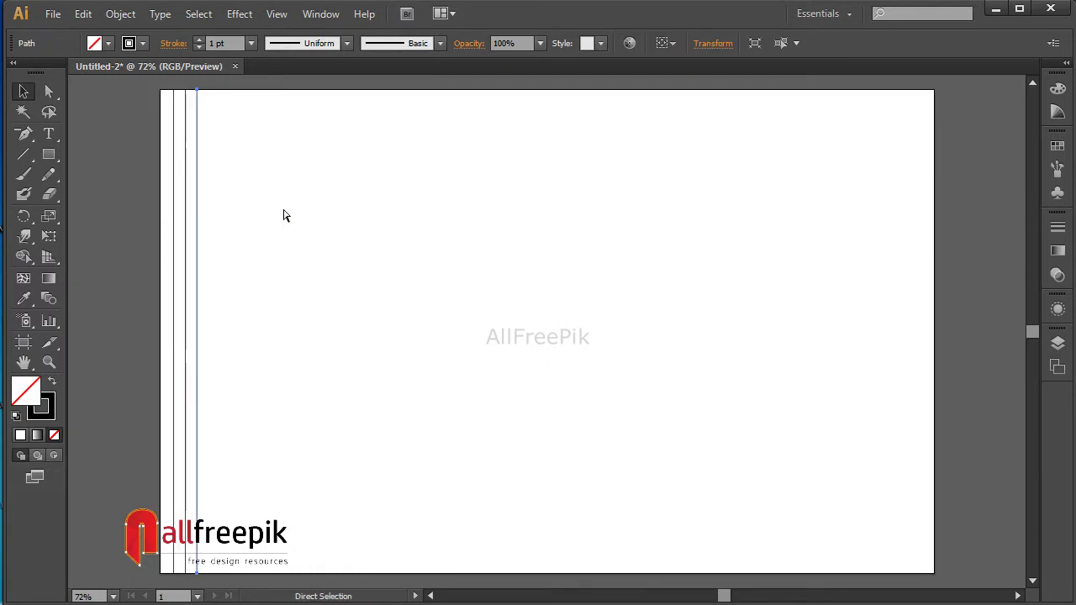
pyautogui.hotkey('ctrl', 'd')
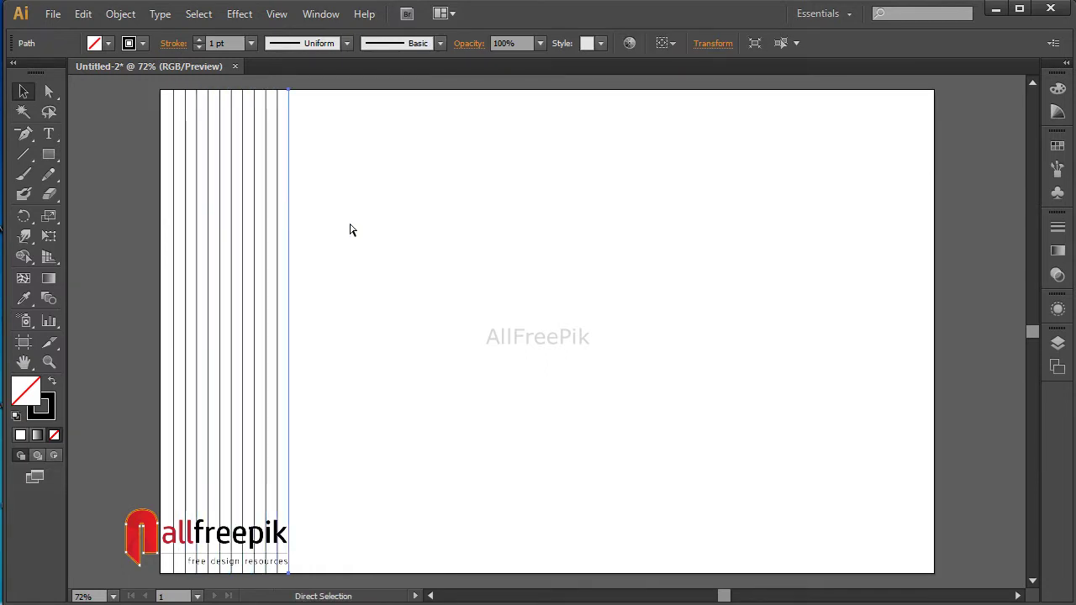
pyautogui.click(316, 204)
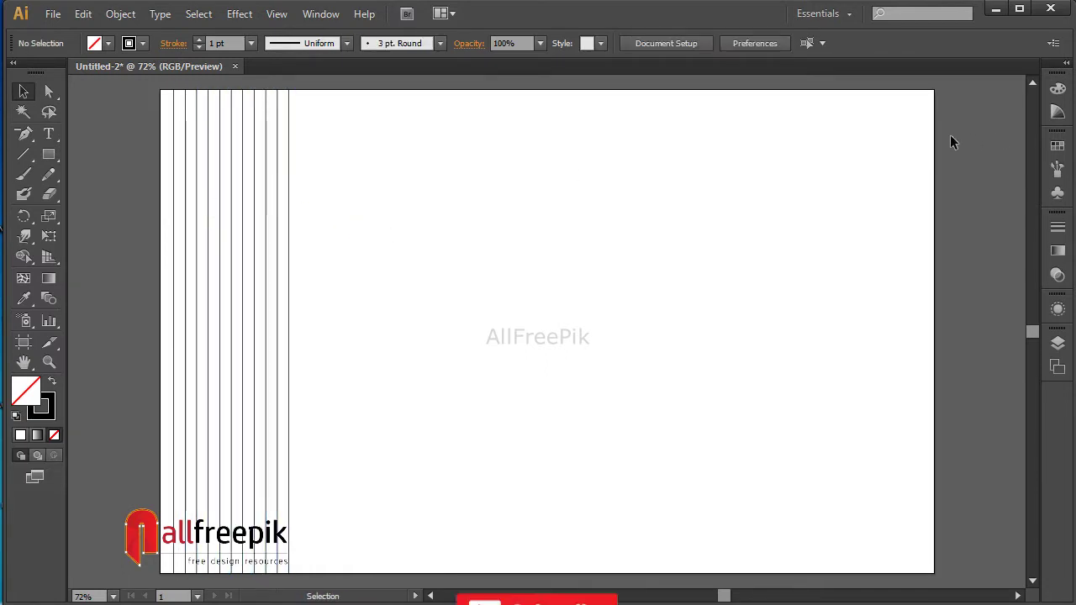
# Step: Open the Artistic_ChalkCharcoalPencil brush library
pyautogui.click(321, 14)
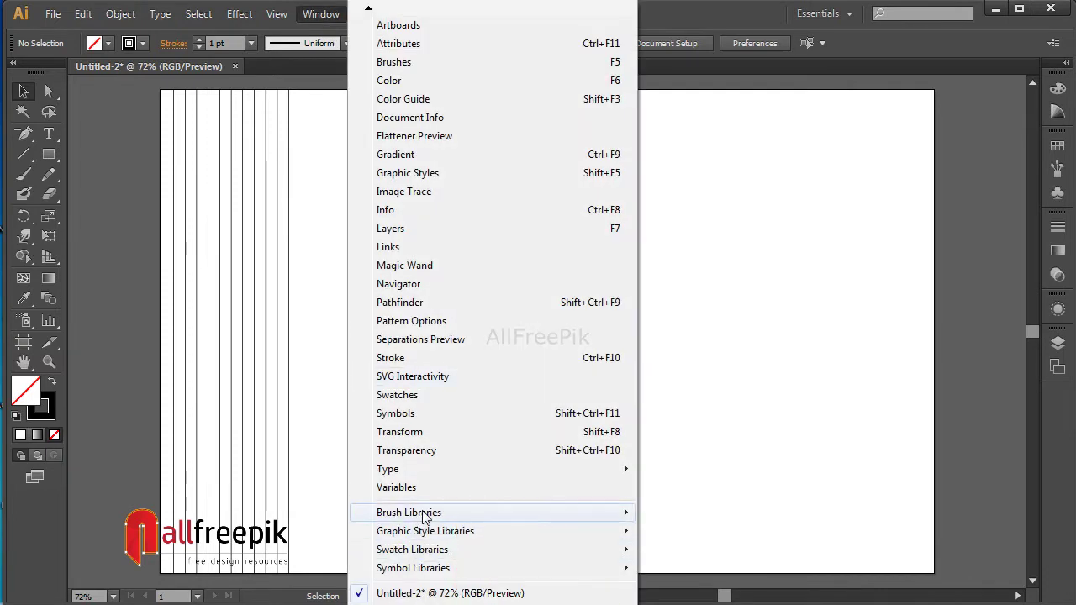
pyautogui.moveTo(423, 519)
pyautogui.moveTo(697, 379)
pyautogui.click(895, 395)
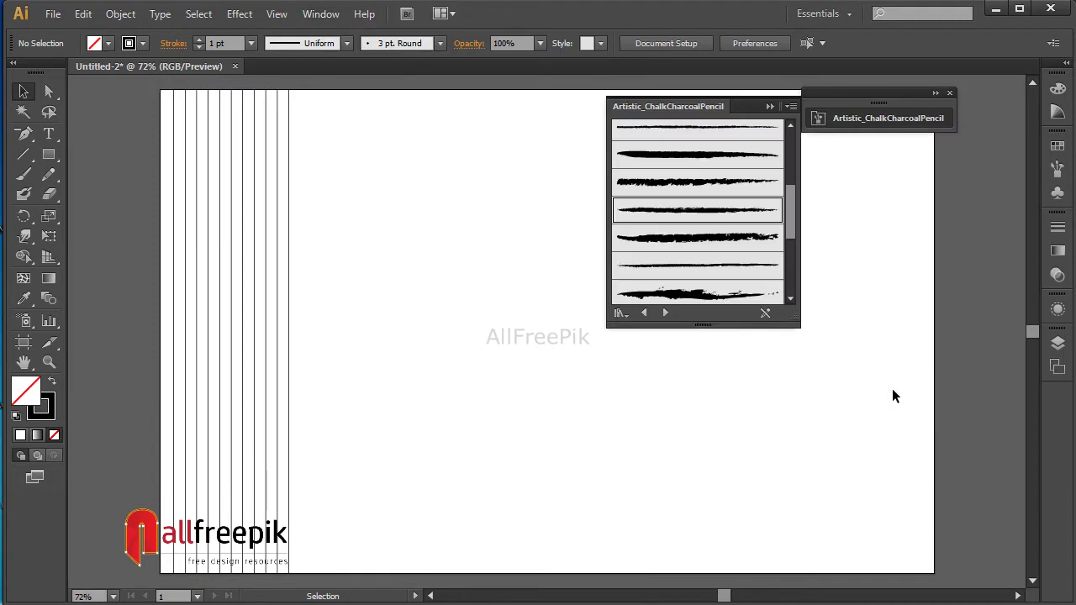
# Step: Apply the library's first, wide scratchy charcoal brush to the first, third, fifth, seventh and eleventh lines
pyautogui.moveTo(193, 163); pyautogui.dragTo(350, 218)
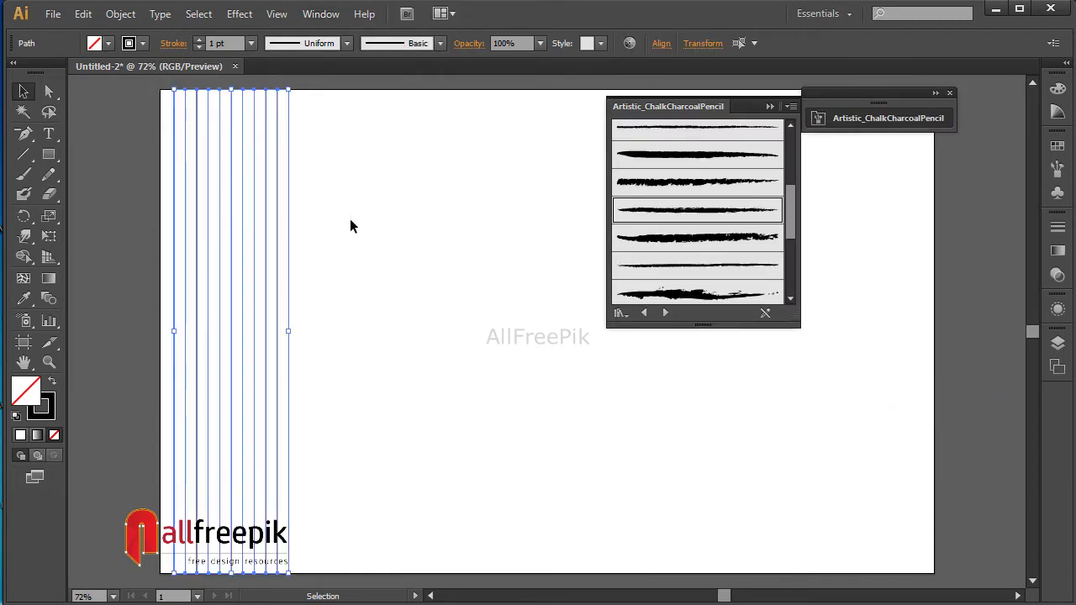
pyautogui.click(405, 199)
pyautogui.click(175, 176)
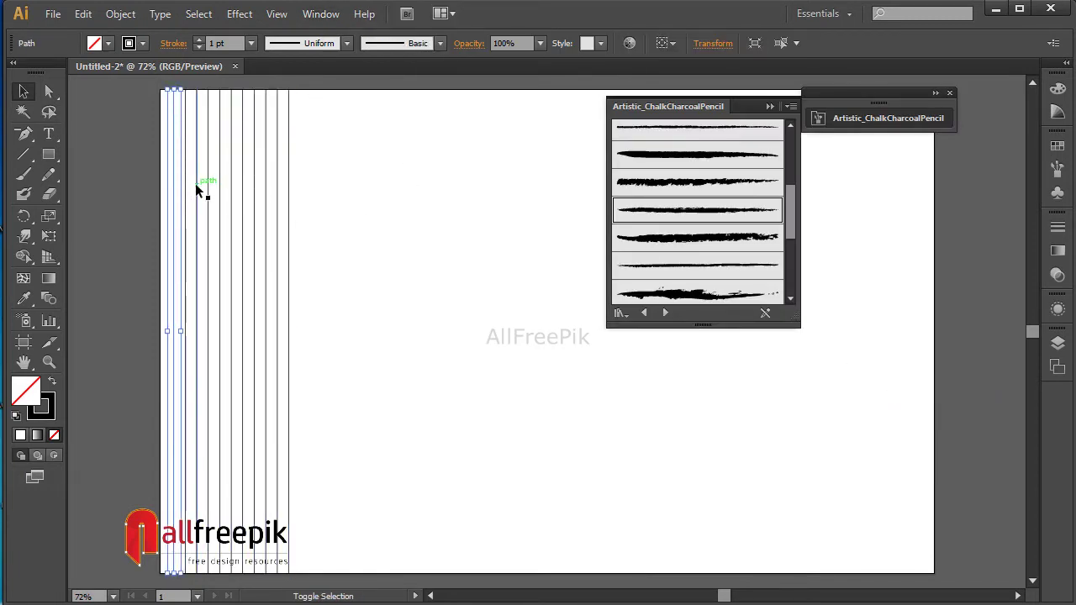
pyautogui.keyDown('shift'); pyautogui.click(196, 184); pyautogui.keyUp('shift')
pyautogui.keyDown('shift'); pyautogui.click(219, 191); pyautogui.keyUp('shift')
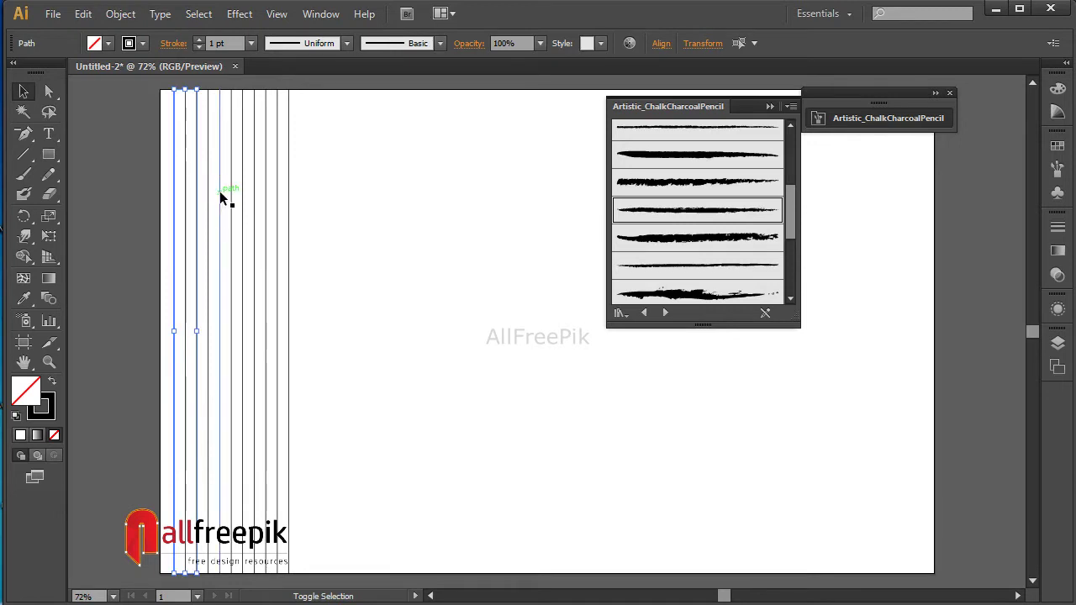
pyautogui.keyDown('shift'); pyautogui.click(243, 198); pyautogui.keyUp('shift')
pyautogui.keyDown('shift'); pyautogui.click(266, 216); pyautogui.keyUp('shift')
pyautogui.keyDown('shift'); pyautogui.click(288, 216); pyautogui.keyUp('shift')
pyautogui.scroll(5, 787, 217)
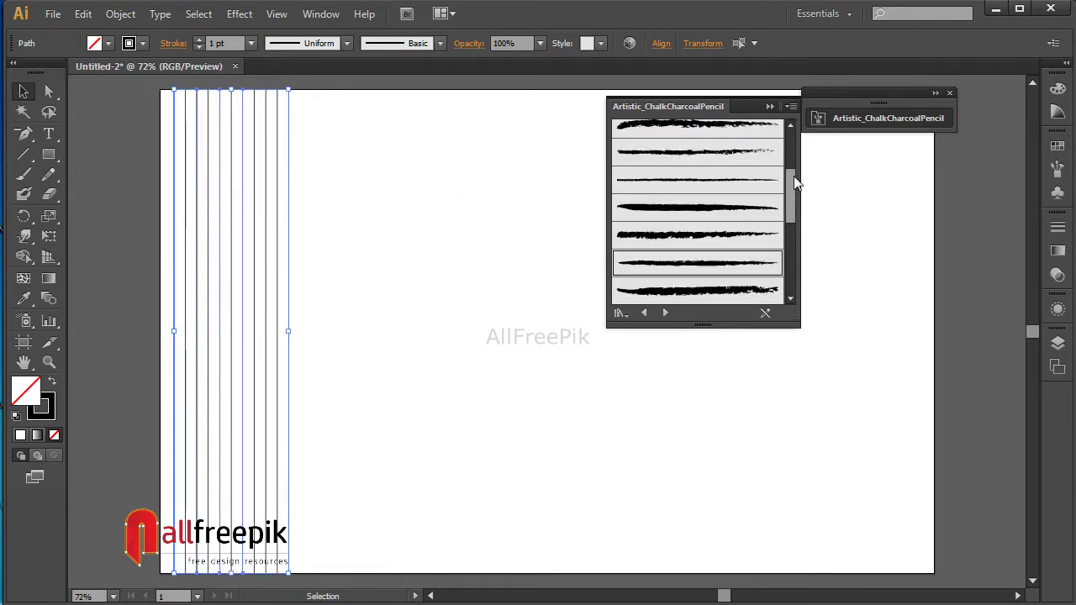
pyautogui.click(697, 132)
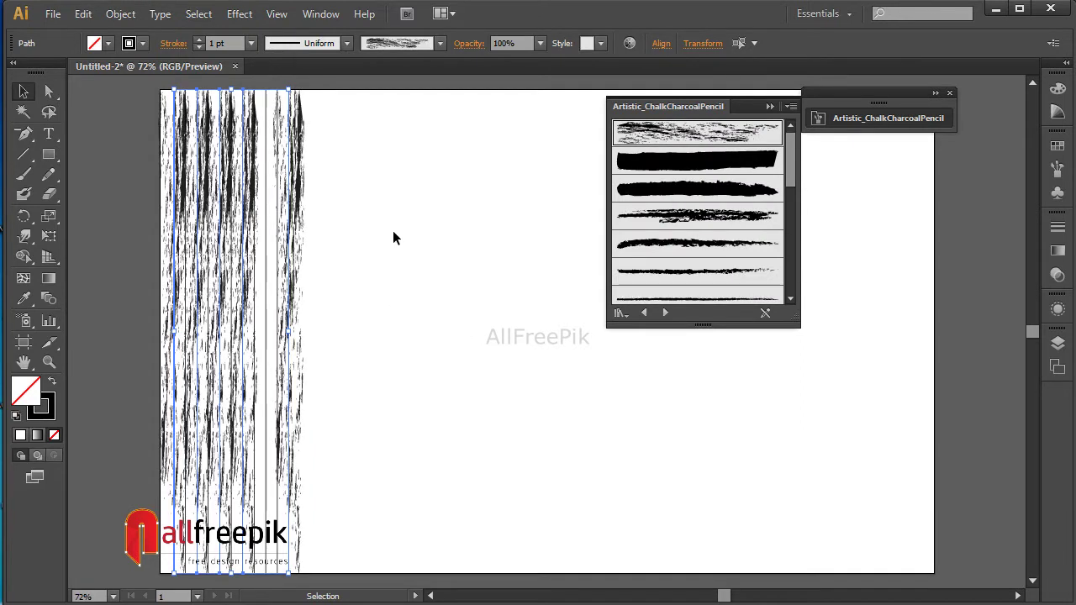
pyautogui.click(372, 376)
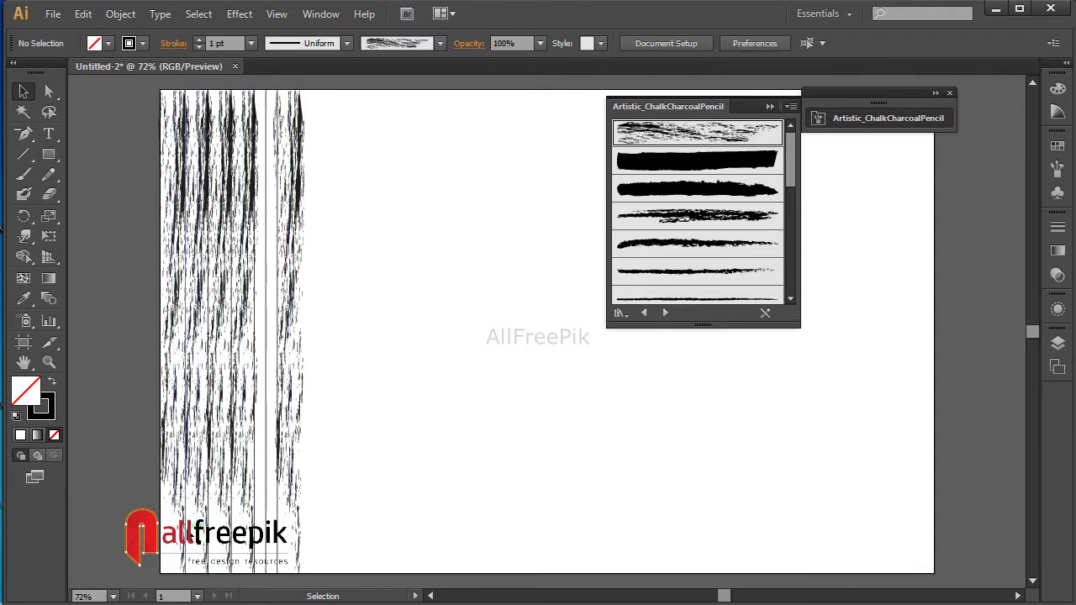
# Step: Apply the library's fourth brush, the scratchy tapered one, to the second and fourth lines
pyautogui.click(195, 539)
pyautogui.click(211, 538)
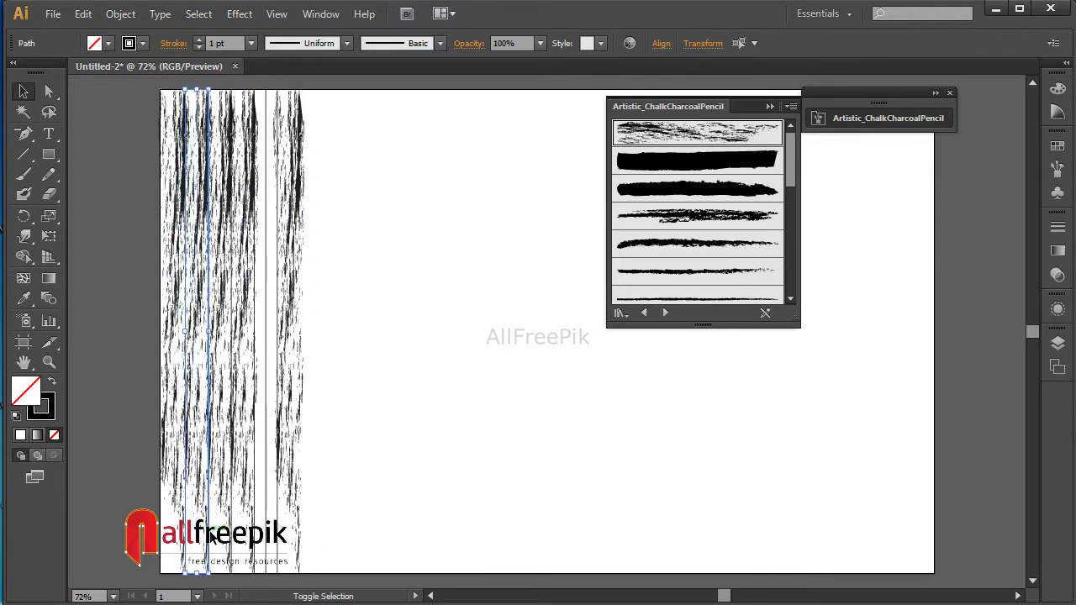
pyautogui.click(710, 216)
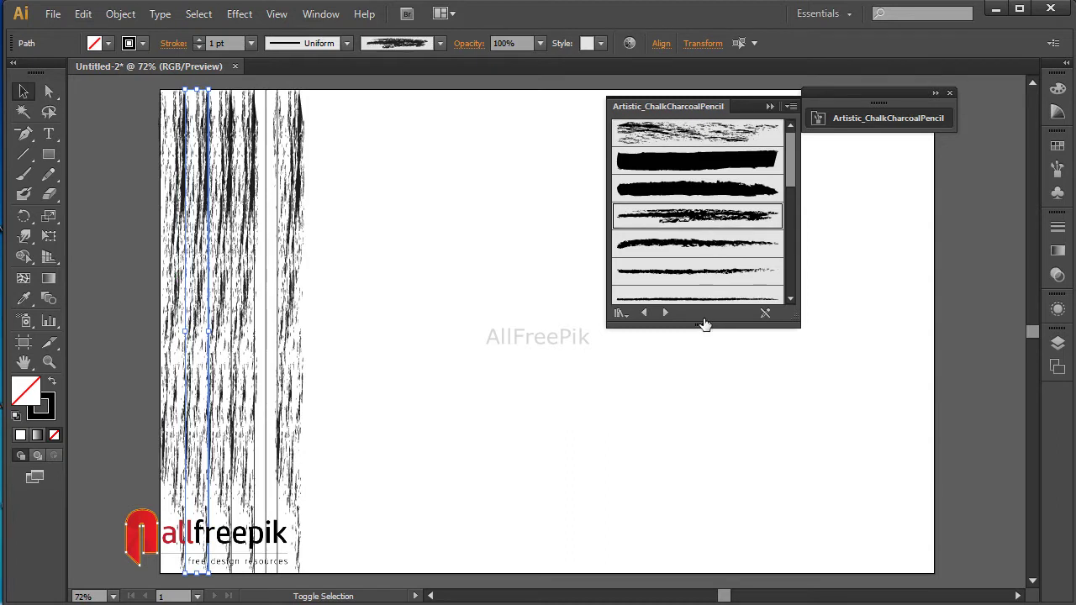
pyautogui.click(590, 461)
# Step: Apply the library's fifth, tapering brush to the eighth line and a thick rough charcoal brush to the ninth line
pyautogui.click(260, 514)
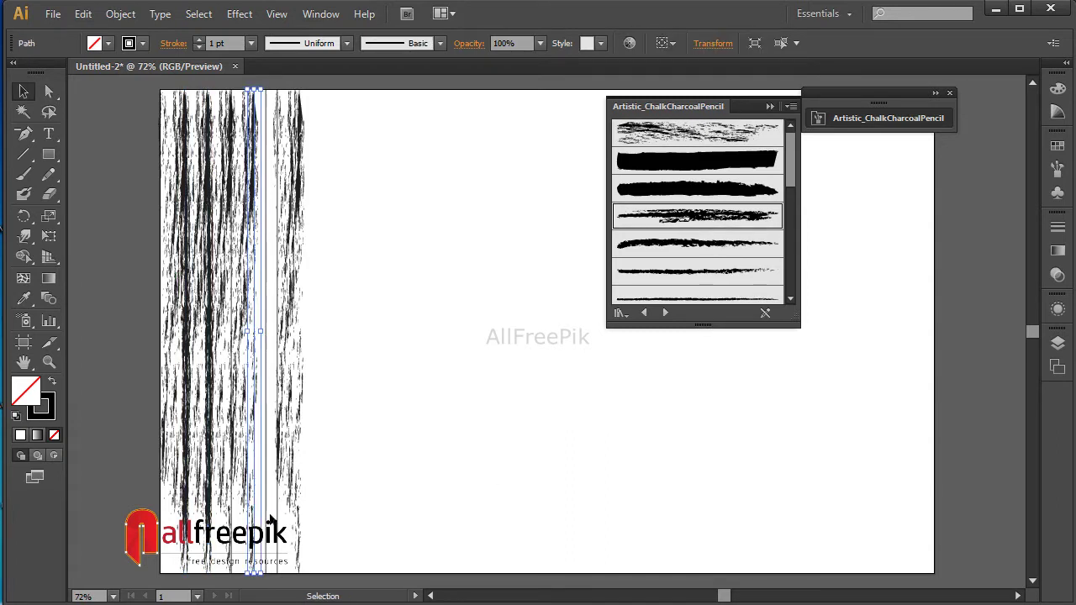
pyautogui.click(712, 243)
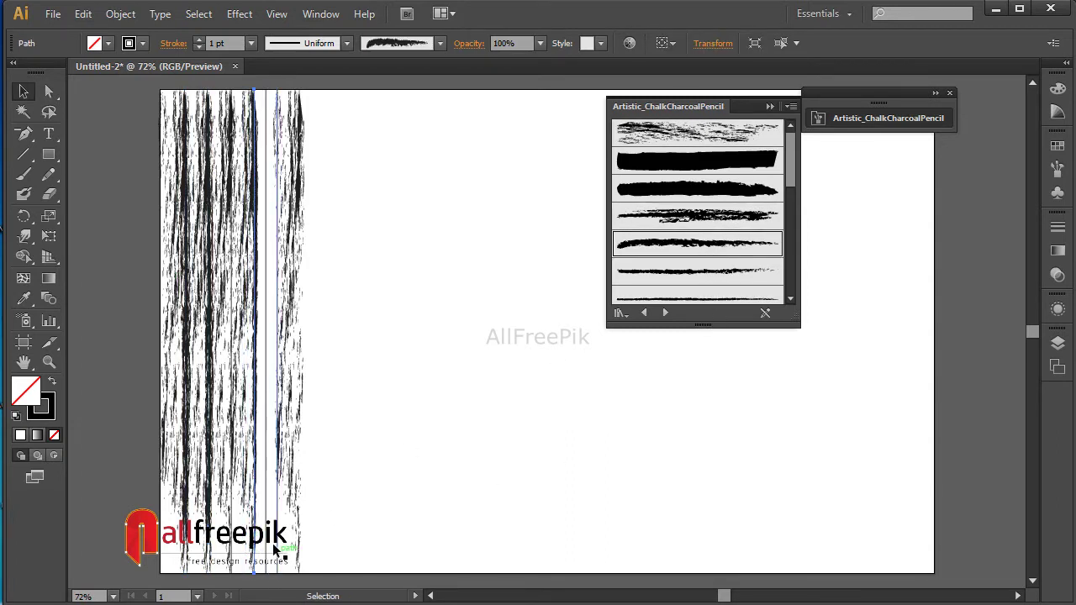
pyautogui.moveTo(791, 182); pyautogui.dragTo(793, 221)
pyautogui.click(694, 286)
pyautogui.click(344, 478)
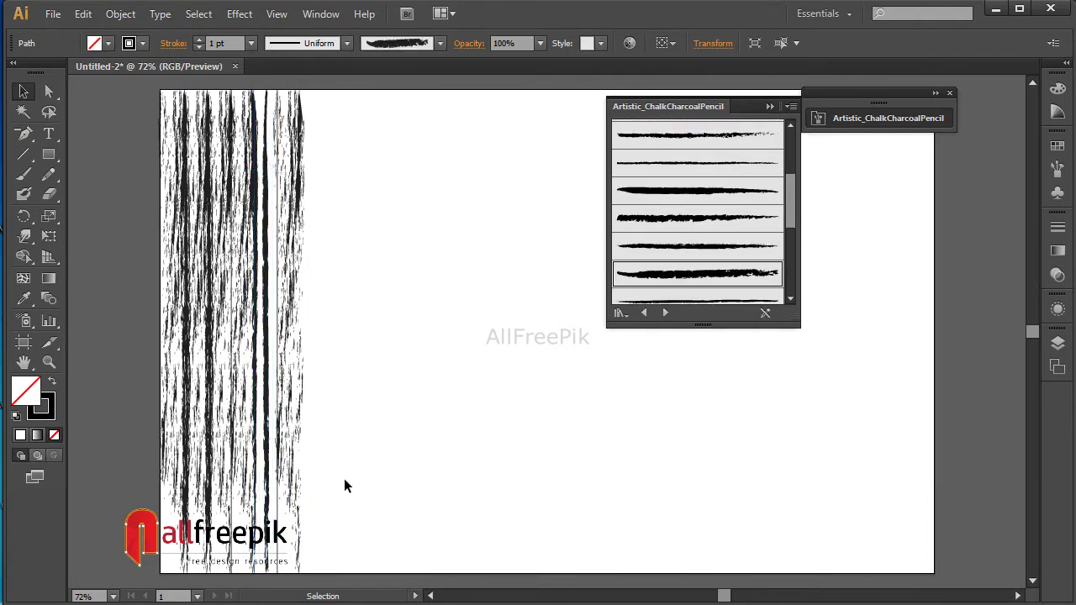
# Step: Apply a rough tapering charcoal brush to the tenth line and the thick rough charcoal brush to the sixth line
pyautogui.click(280, 519)
pyautogui.click(724, 221)
pyautogui.keyDown('shift'); pyautogui.click(234, 538); pyautogui.keyUp('shift')
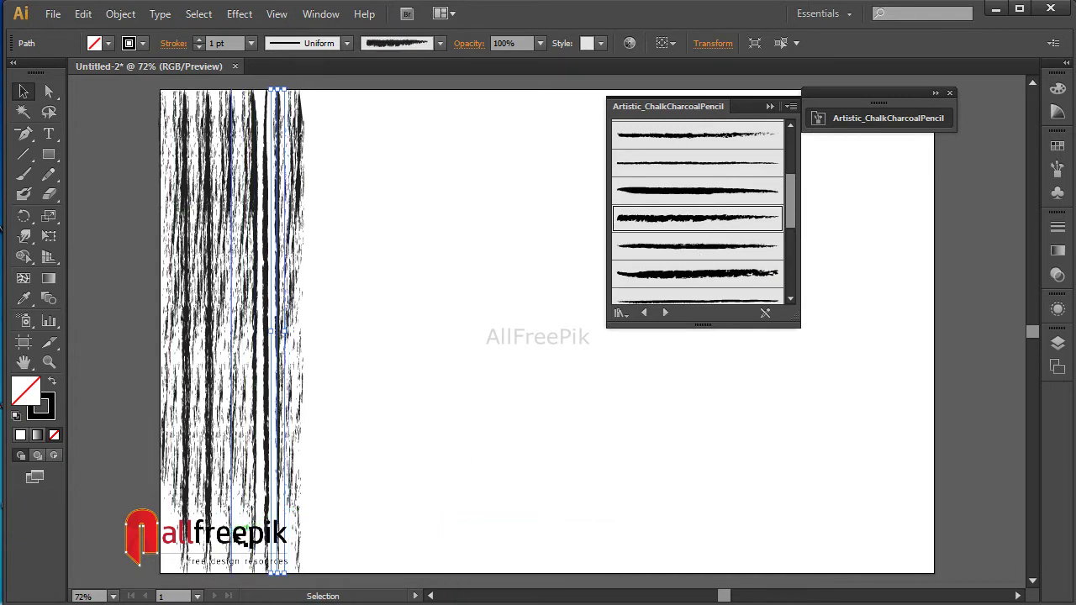
pyautogui.click(238, 538)
pyautogui.click(761, 274)
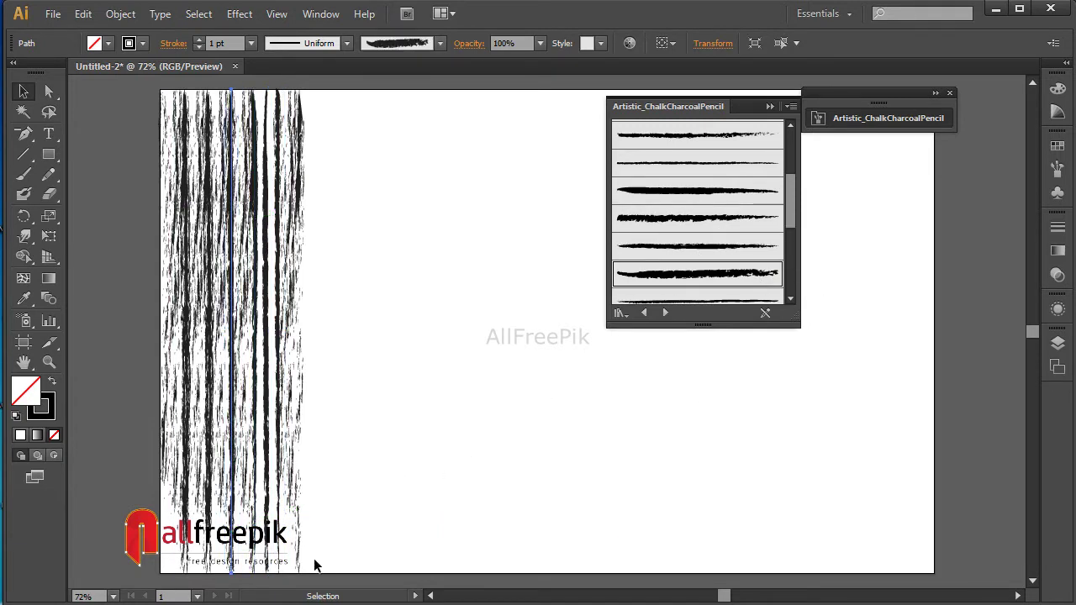
# Step: Switch the tenth line to the thick rough charcoal brush
pyautogui.click(284, 557)
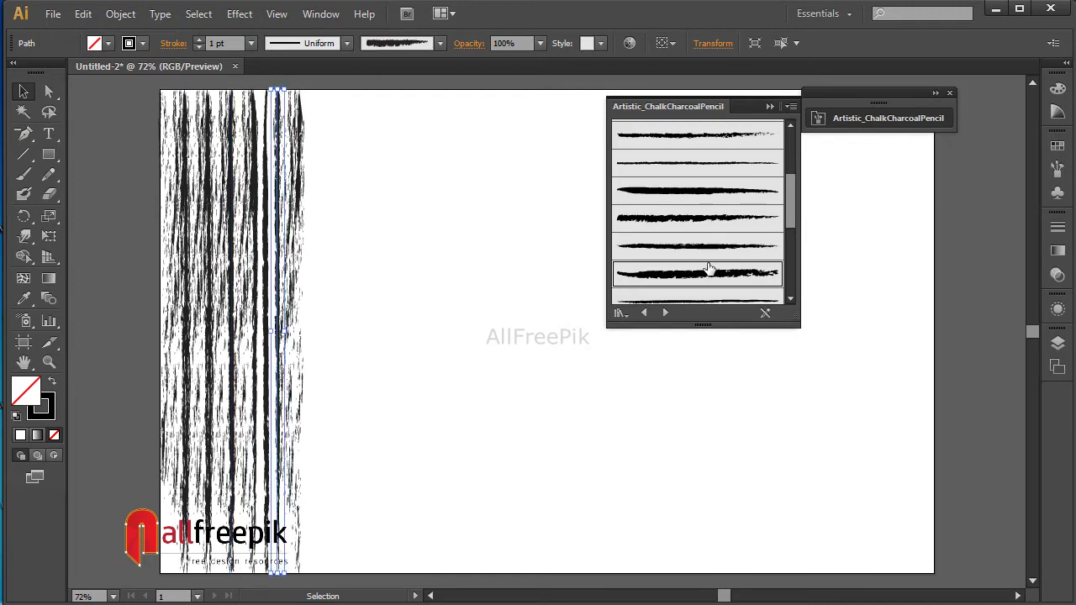
pyautogui.click(319, 556)
pyautogui.click(299, 557)
pyautogui.click(159, 280)
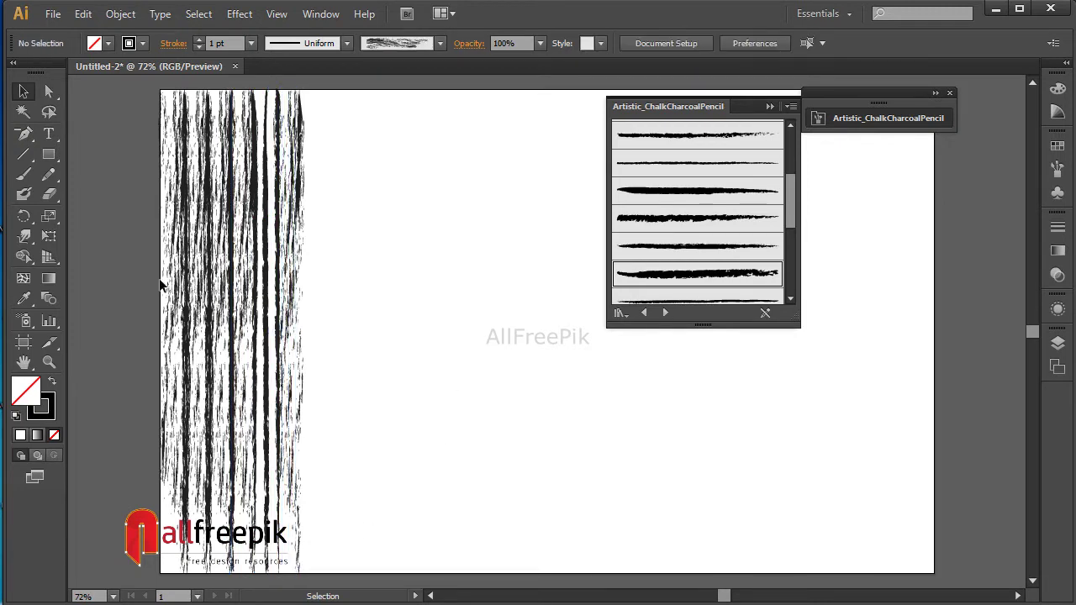
pyautogui.moveTo(361, 206); pyautogui.dragTo(290, 279)
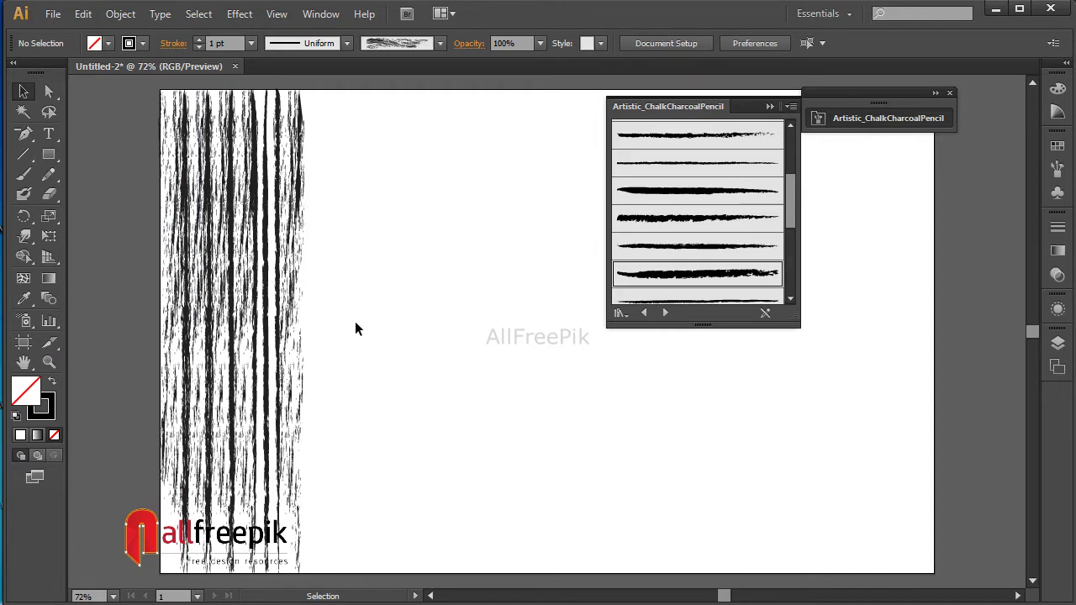
# Step: Change the third line's brush to the splattered charcoal stroke below the thin pencil brush
pyautogui.click(201, 444)
pyautogui.moveTo(793, 214); pyautogui.dragTo(792, 235)
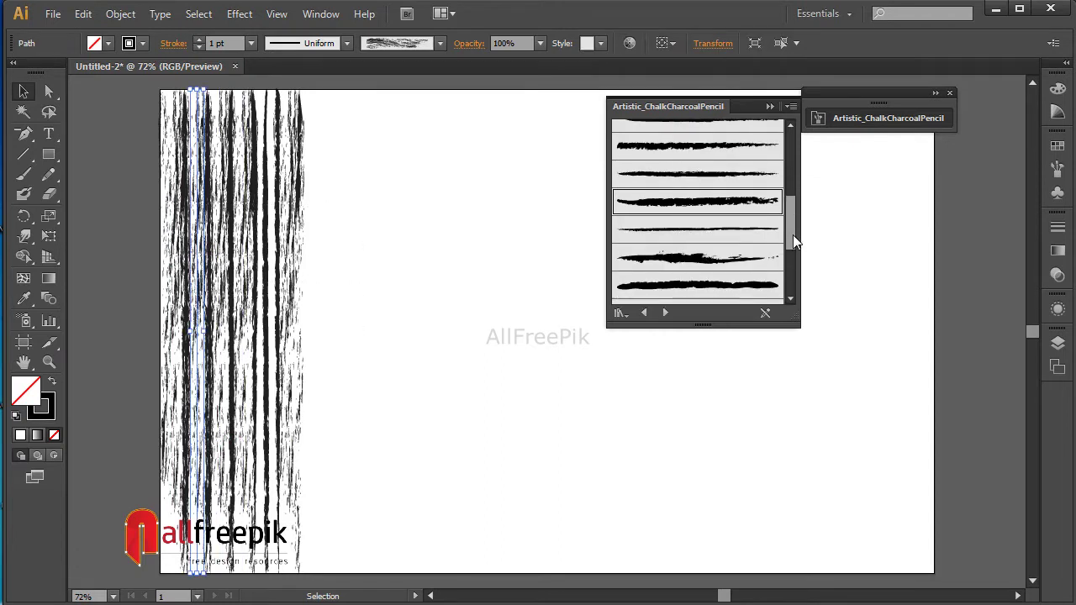
pyautogui.click(731, 267)
pyautogui.click(503, 333)
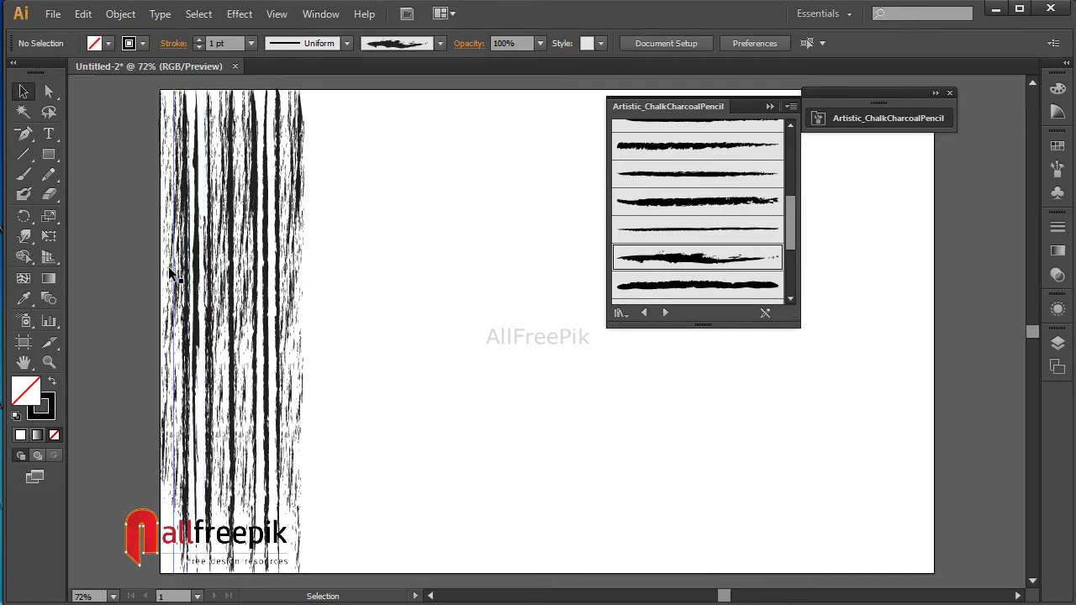
# Step: Give all the lines a tan stroke (C69C6D) from the swatches and no fill
pyautogui.moveTo(344, 282); pyautogui.dragTo(343, 283)
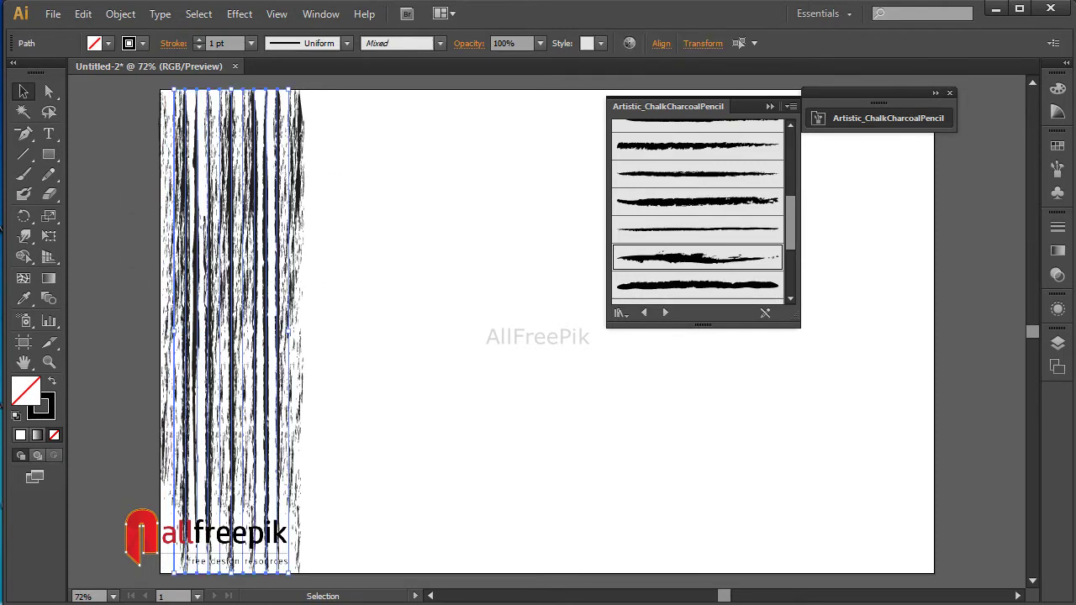
pyautogui.click(1058, 93)
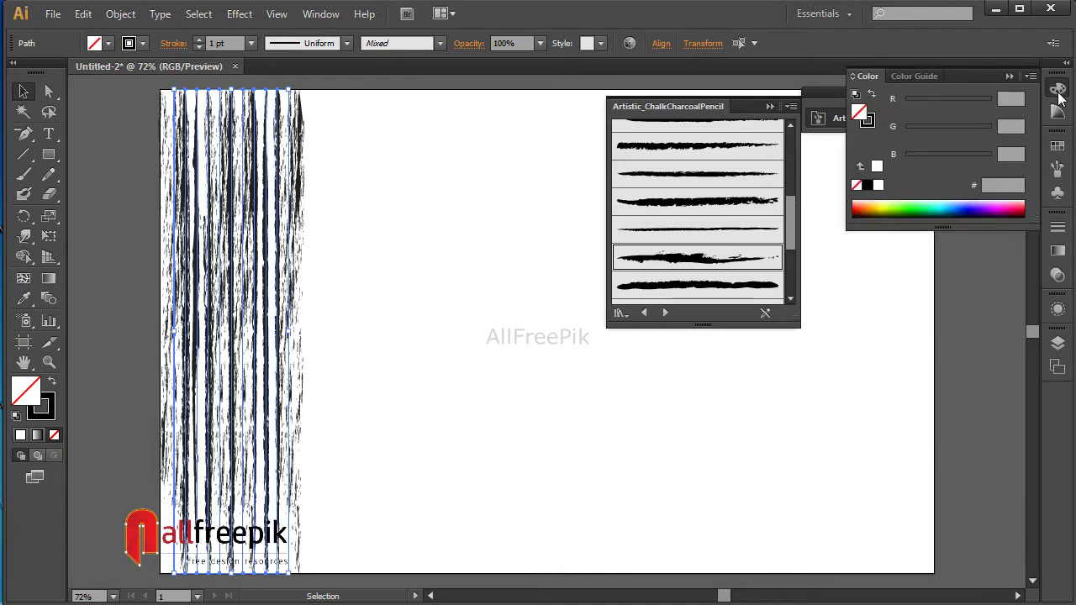
pyautogui.click(1058, 147)
pyautogui.click(919, 178)
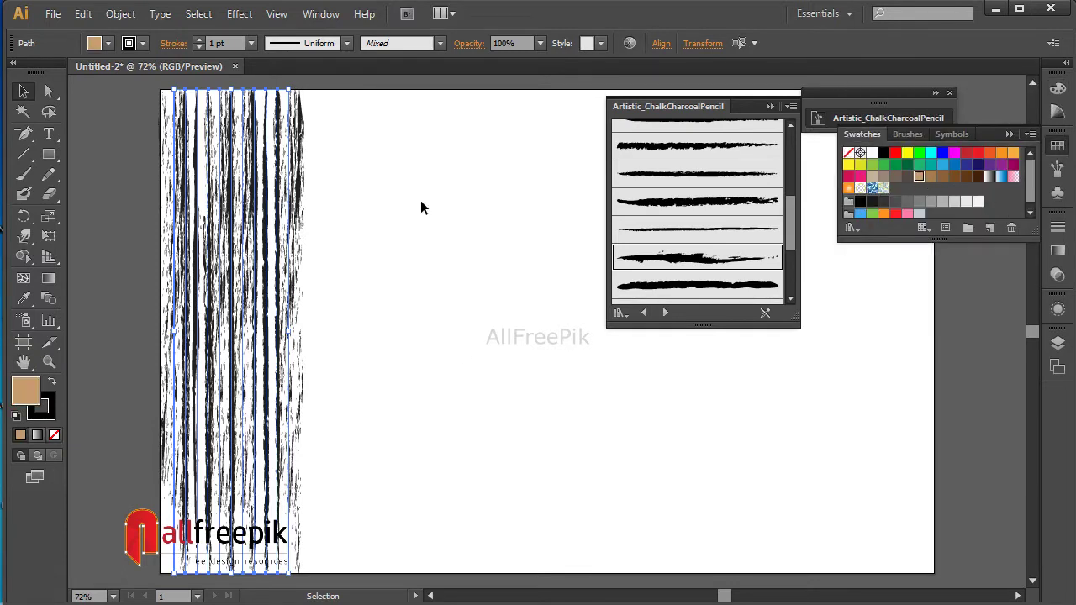
pyautogui.click(52, 383)
pyautogui.click(143, 190)
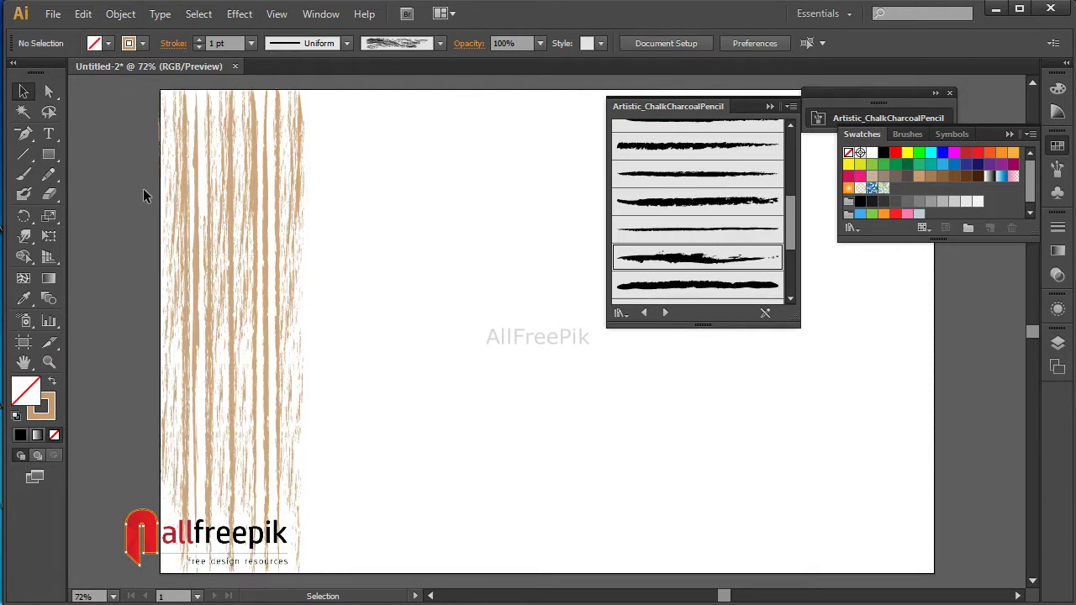
# Step: Group all the tan brush lines and select the group
pyautogui.hotkey('ctrl', 'a')
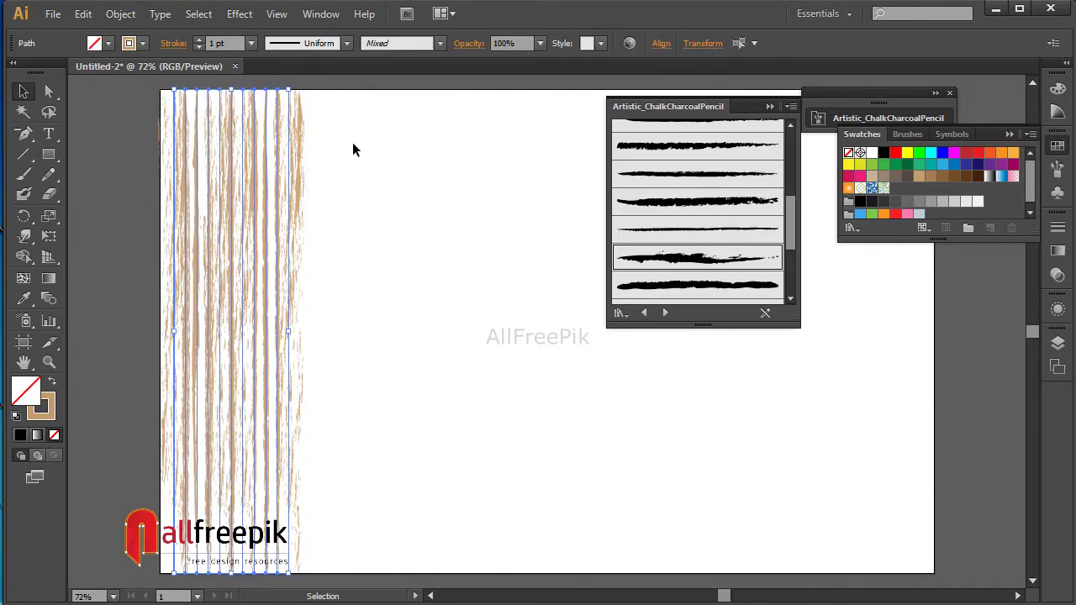
pyautogui.click(120, 17)
pyautogui.click(134, 74)
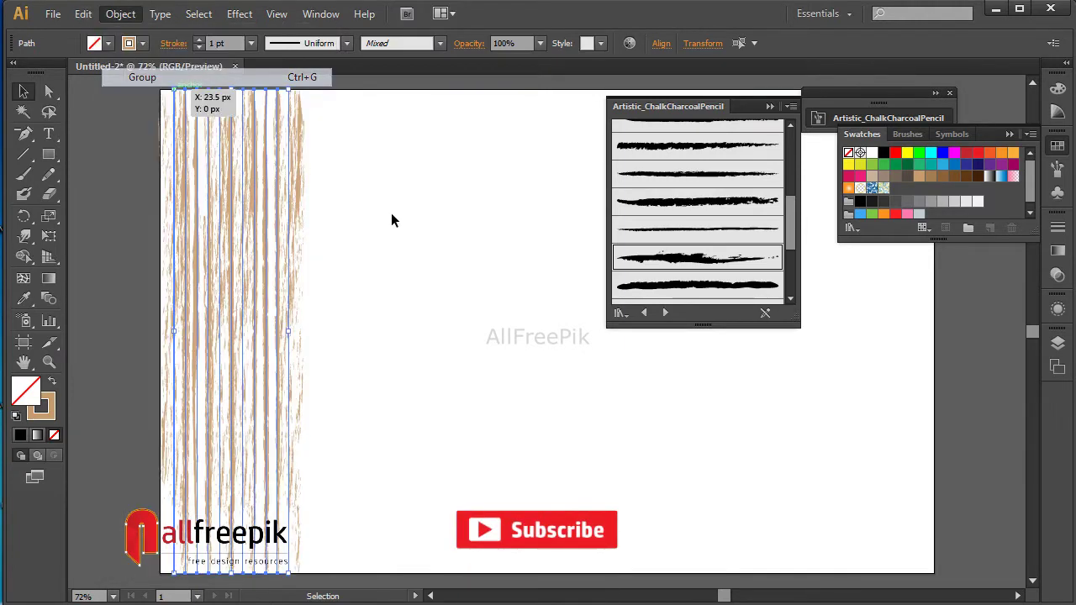
pyautogui.click(309, 245)
pyautogui.click(282, 214)
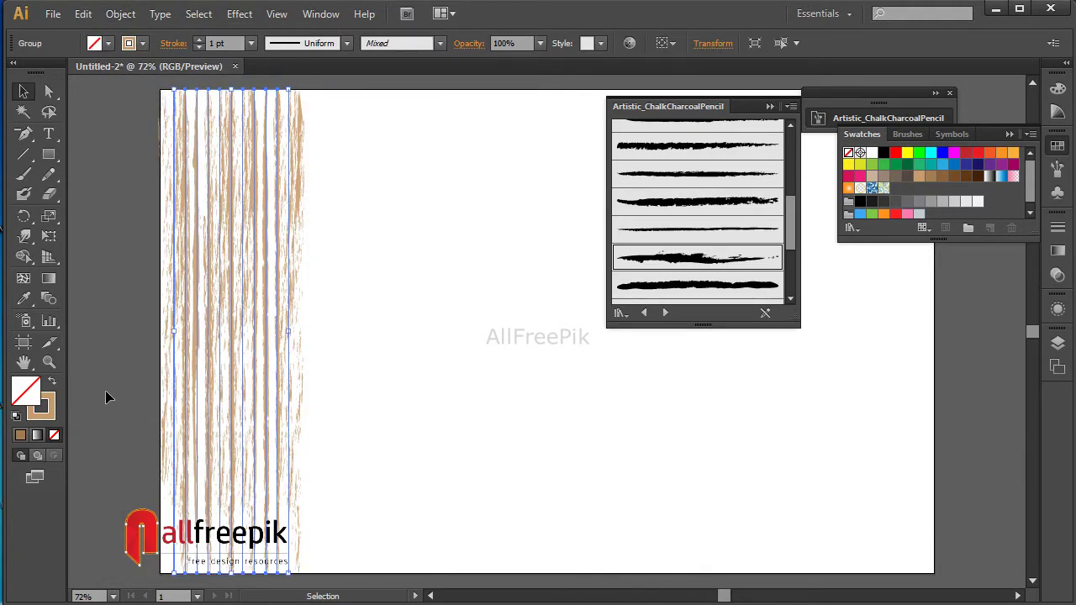
# Step: Make the group's stroke the active colour, then copy the group and paste the copy in front
pyautogui.click(52, 408)
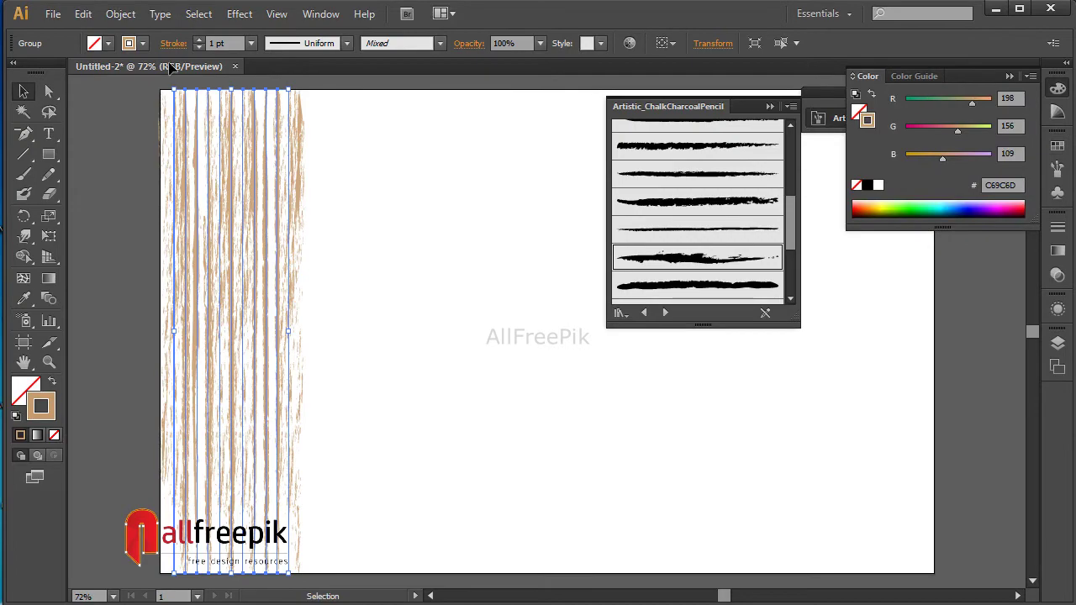
pyautogui.click(83, 15)
pyautogui.click(109, 95)
pyautogui.click(83, 14)
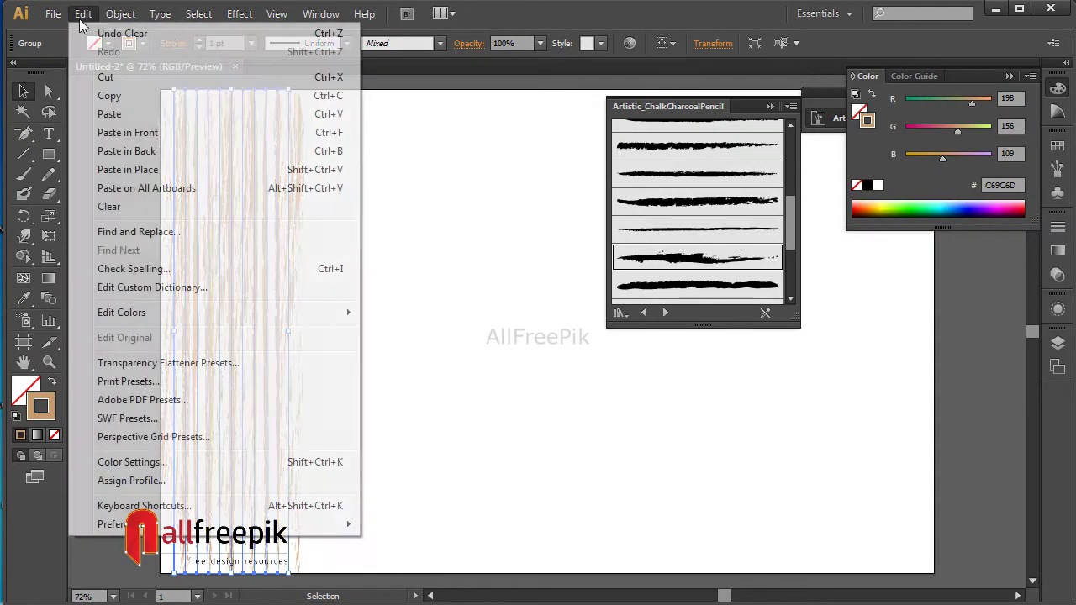
pyautogui.click(138, 133)
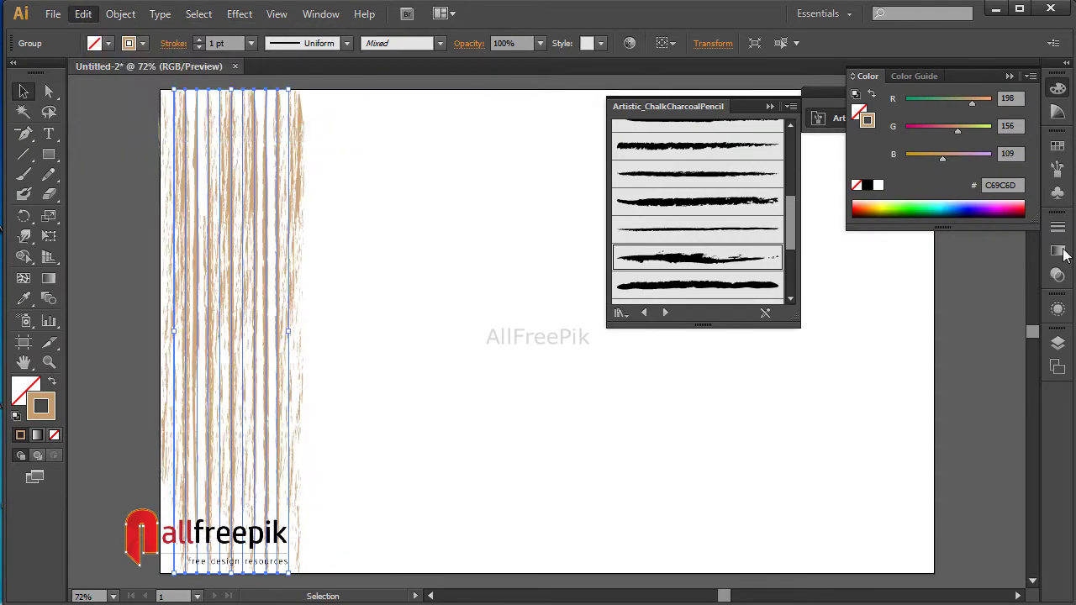
# Step: Give the pasted copy the next darker brown stroke from the swatches and stretch it horizontally to about 207 px wide
pyautogui.click(1057, 146)
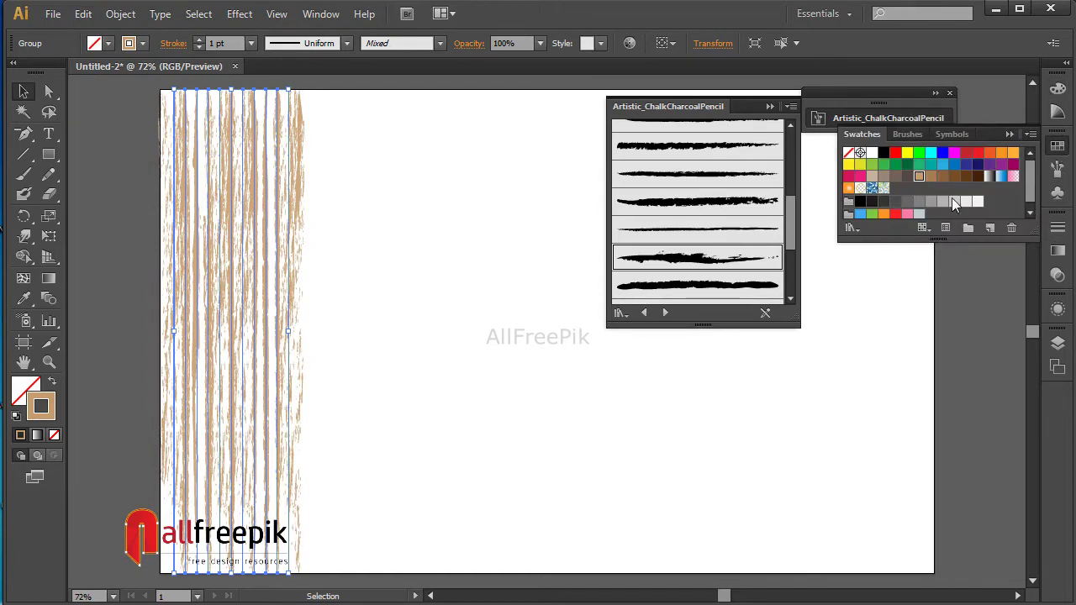
pyautogui.click(931, 177)
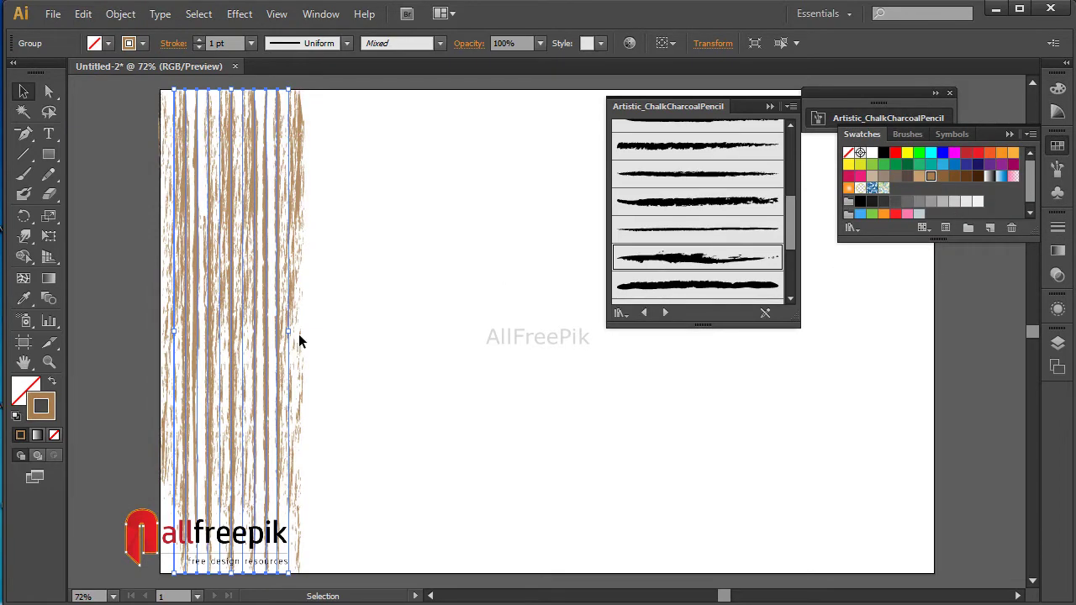
pyautogui.moveTo(292, 334); pyautogui.dragTo(300, 334)
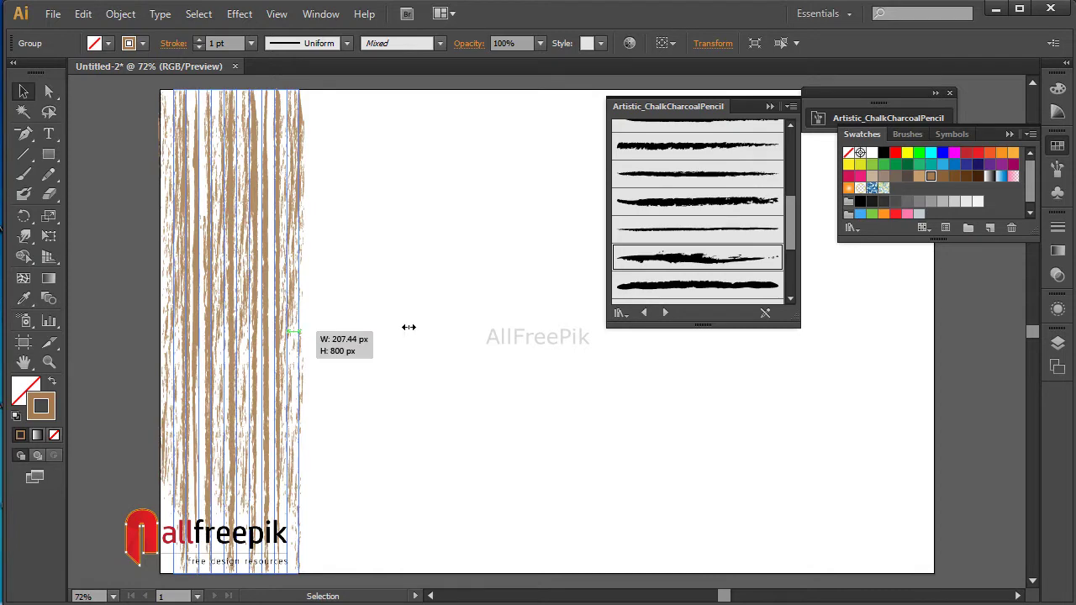
pyautogui.moveTo(413, 325); pyautogui.dragTo(411, 328)
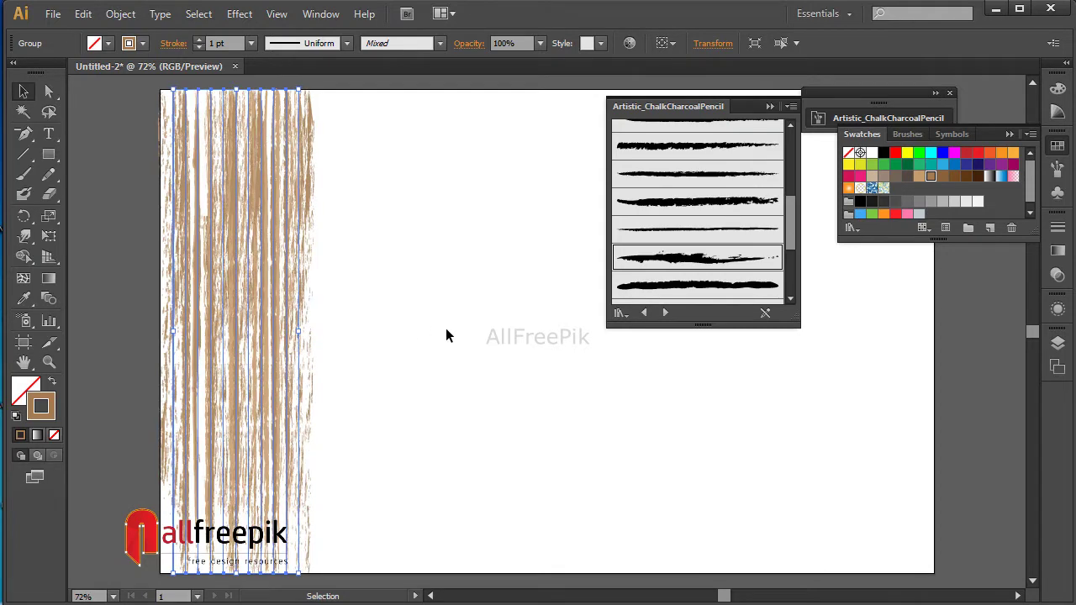
pyautogui.click(445, 335)
# Step: Copy the widened group, paste the copy in front and give it the next darker brown stroke from the swatches
pyautogui.click(302, 322)
pyautogui.click(84, 15)
pyautogui.click(107, 95)
pyautogui.click(83, 14)
pyautogui.click(130, 150)
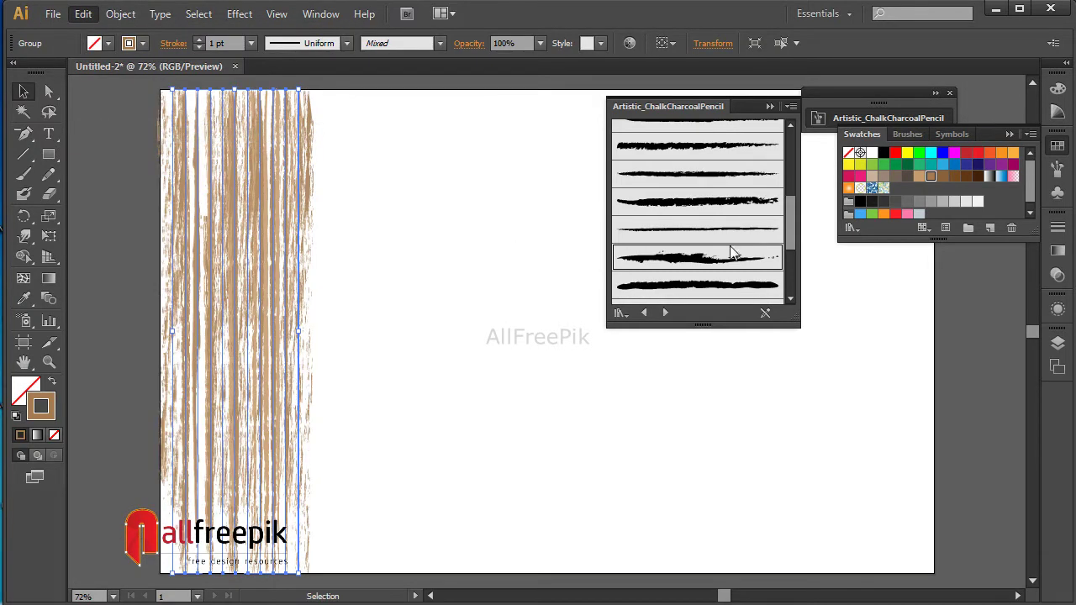
pyautogui.click(634, 256)
pyautogui.click(942, 176)
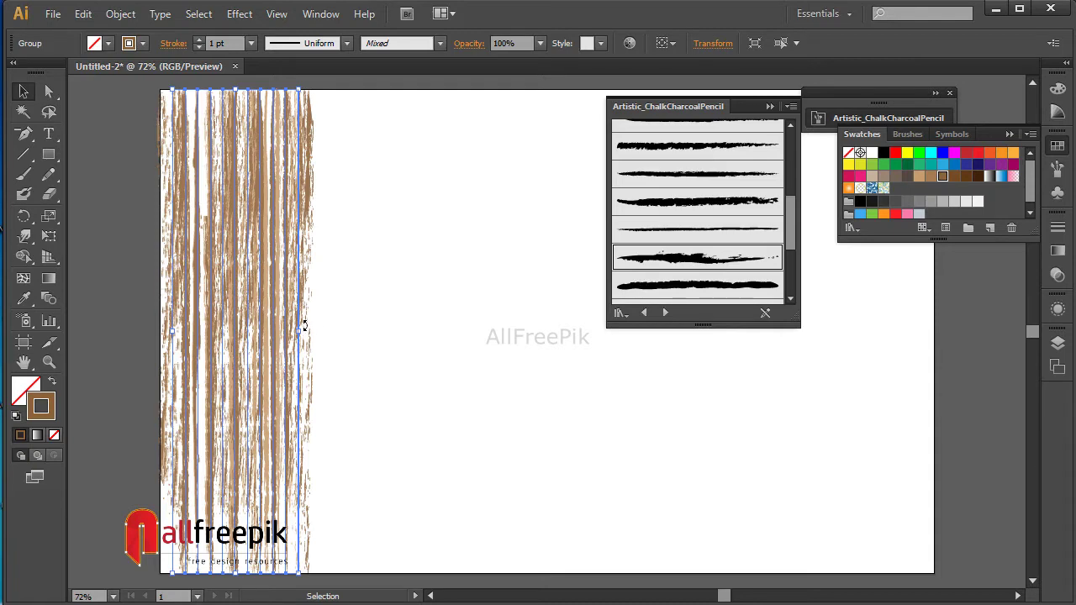
# Step: Stretch the darkest brown group horizontally so it extends well past the lighter groups beneath it
pyautogui.moveTo(302, 333); pyautogui.dragTo(308, 335)
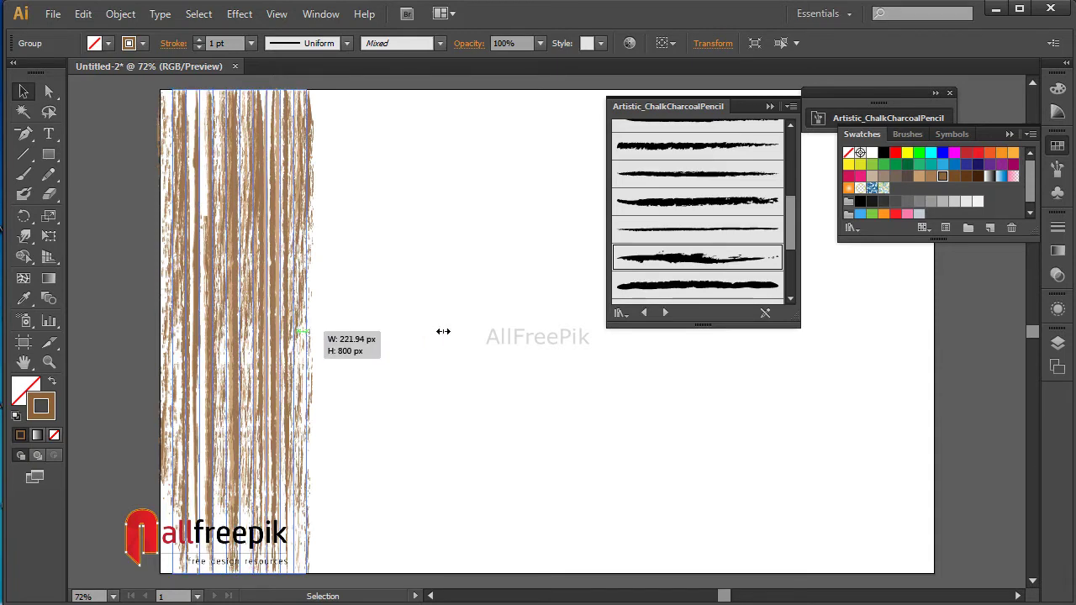
pyautogui.moveTo(443, 331); pyautogui.dragTo(440, 327)
pyautogui.click(440, 334)
pyautogui.click(317, 332)
pyautogui.moveTo(309, 334); pyautogui.dragTo(335, 336)
pyautogui.moveTo(393, 306); pyautogui.dragTo(391, 300)
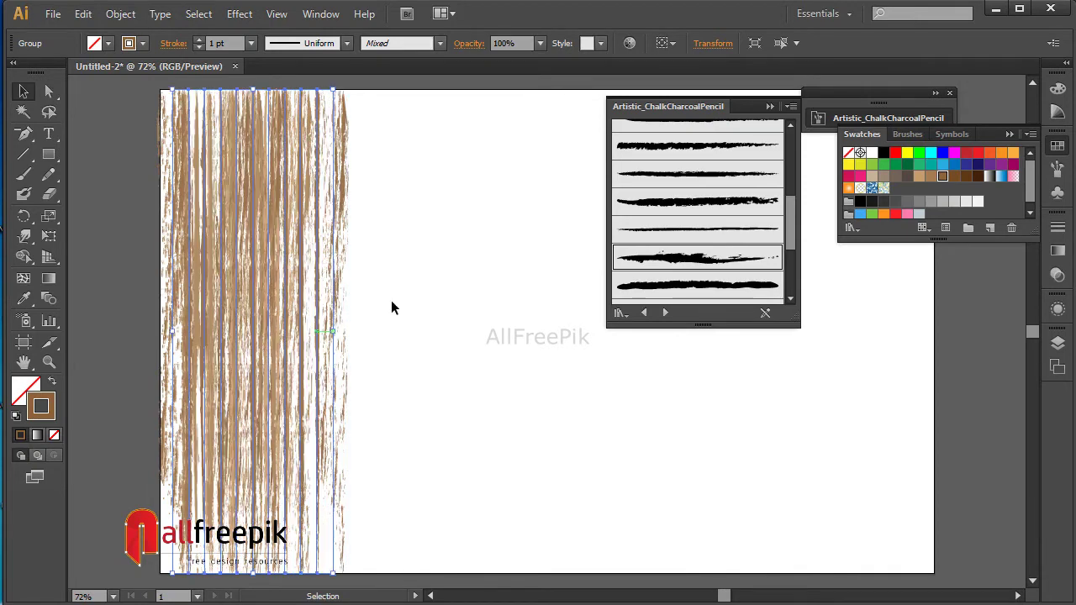
# Step: Select all three overlapping brush-line groups and set their stroke weight to 2 pt
pyautogui.click(412, 269)
pyautogui.moveTo(426, 216); pyautogui.dragTo(146, 282)
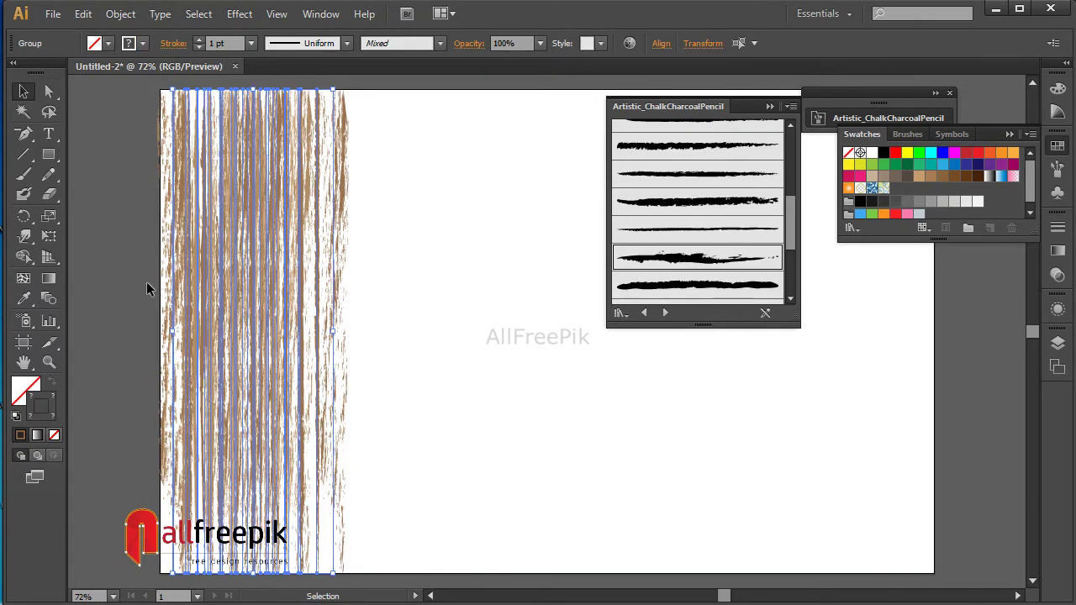
pyautogui.click(198, 40)
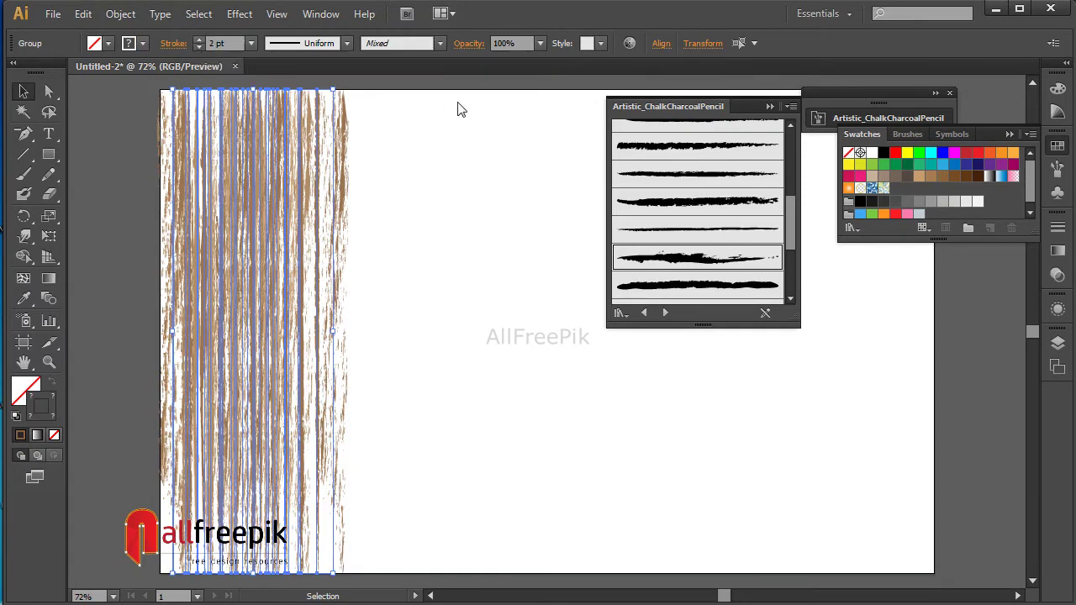
# Step: Duplicate the three groups about 282 px to the right and repeat the copy three times to cover the artboard
pyautogui.click(442, 252)
pyautogui.moveTo(430, 160); pyautogui.dragTo(123, 376)
pyautogui.moveTo(439, 257); pyautogui.dragTo(310, 278)
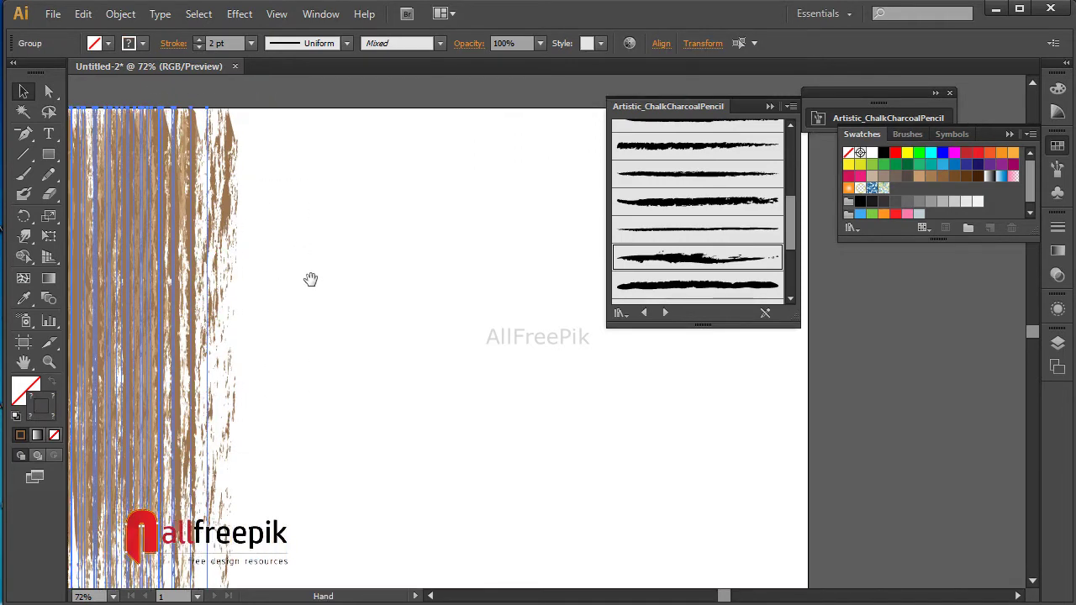
pyautogui.moveTo(134, 267); pyautogui.dragTo(307, 288)
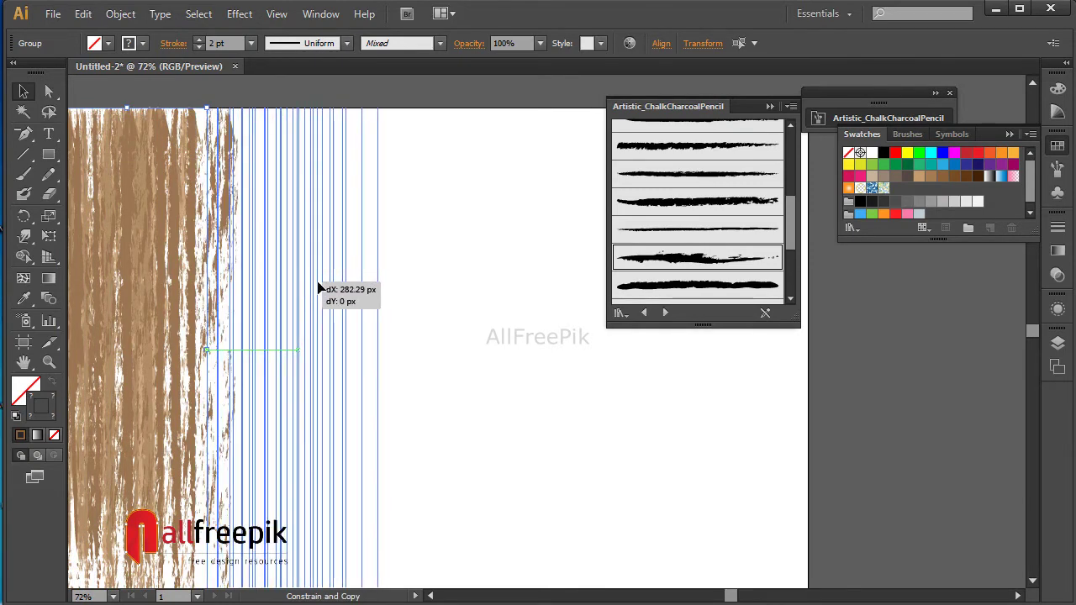
pyautogui.moveTo(380, 278); pyautogui.dragTo(380, 280)
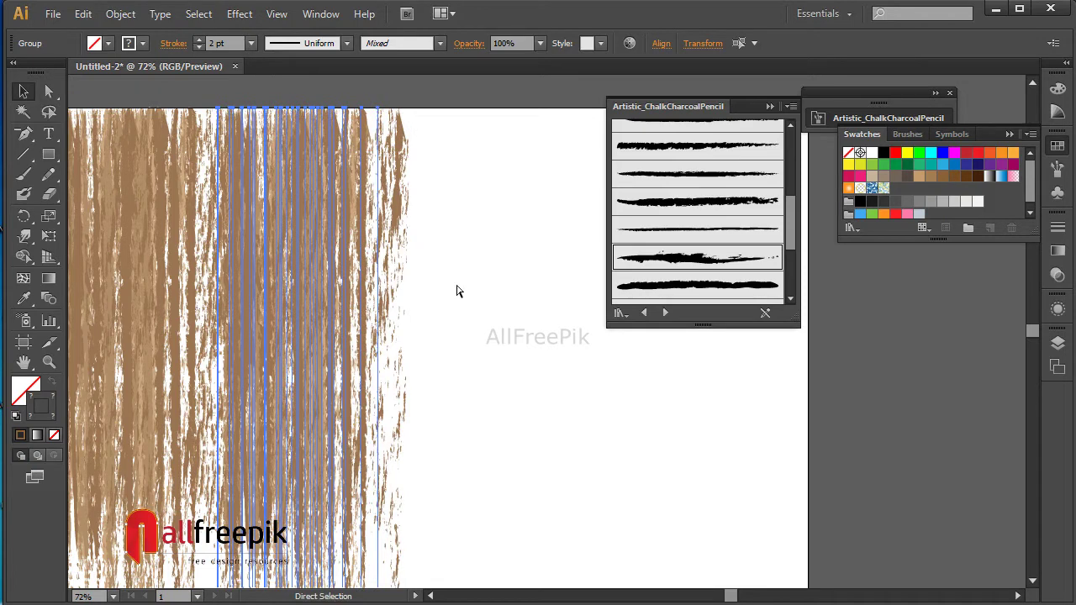
pyautogui.hotkey('ctrl', 'd')
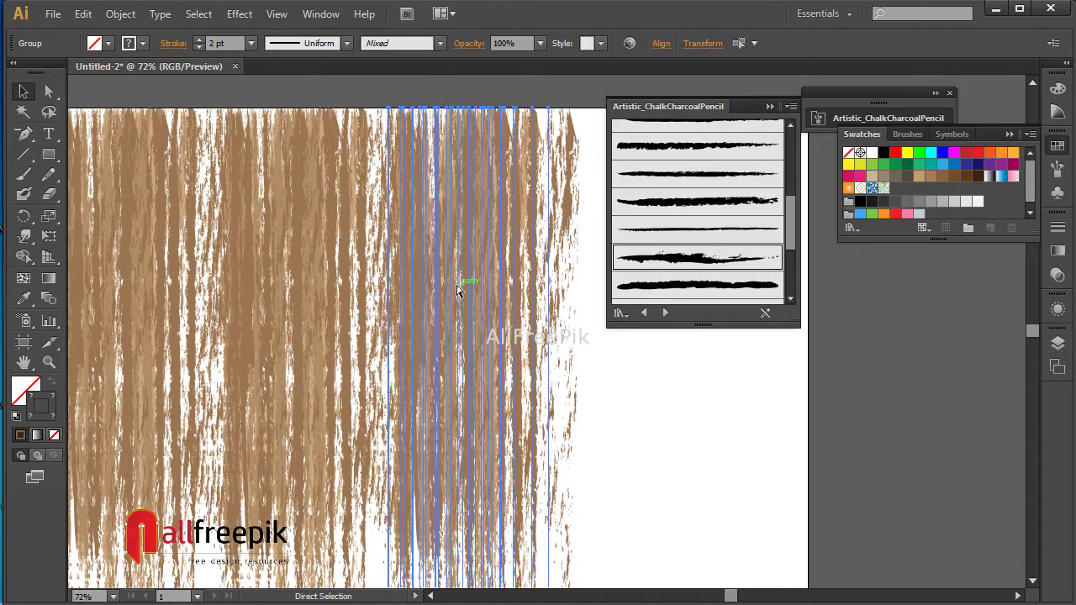
pyautogui.hotkey('ctrl', 'd')
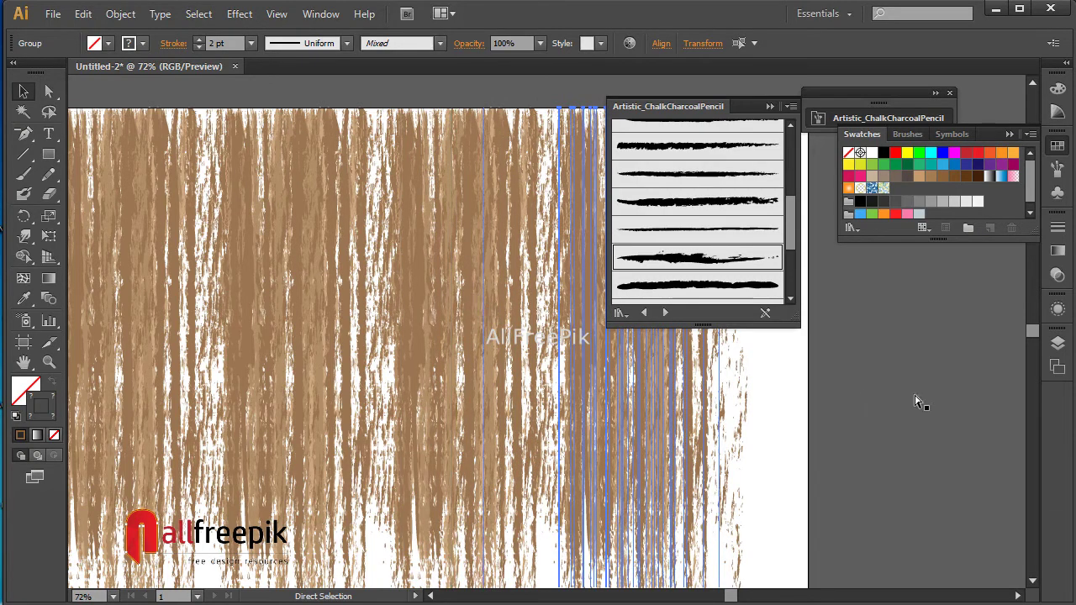
pyautogui.hotkey('ctrl', 'd')
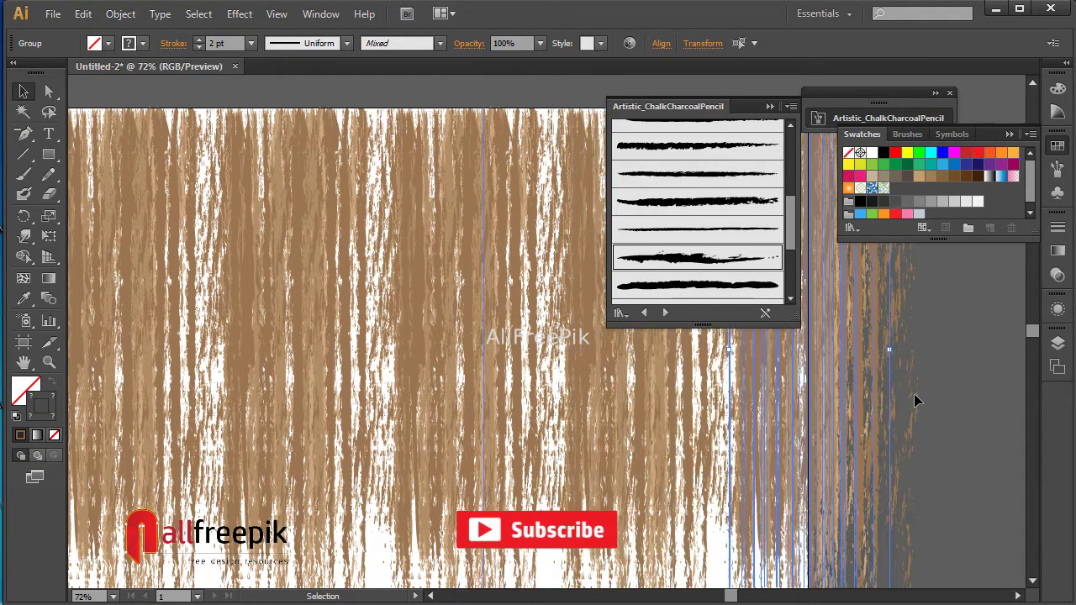
# Step: Collapse the charcoal brush library, select all the stripe groups and narrow them to about 1265.5 px to match the artboard's width
pyautogui.hotkey('ctrl', '-')
pyautogui.hotkey('ctrl', '-')
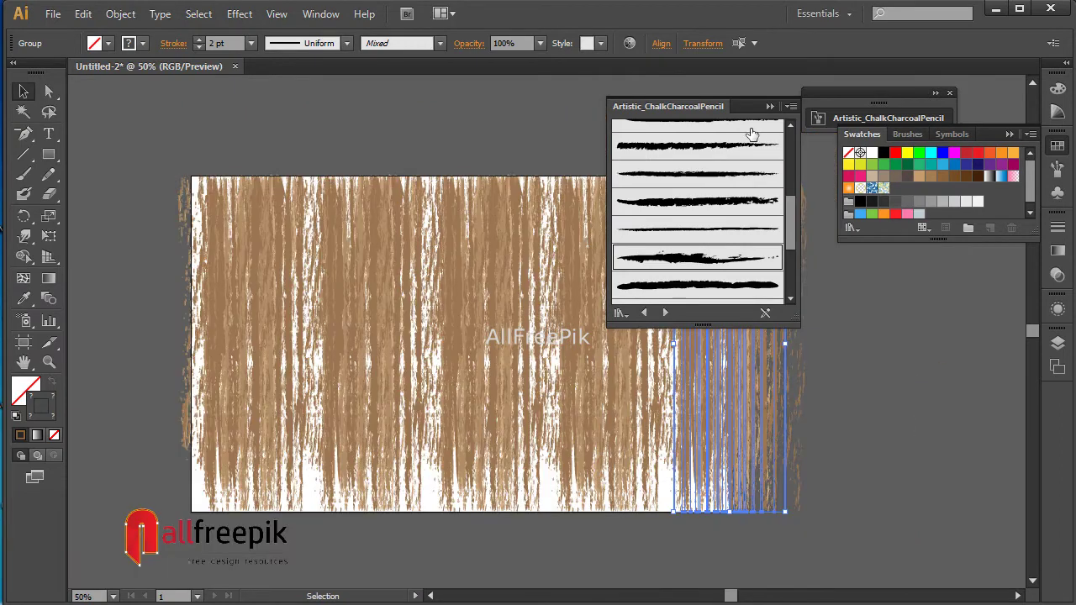
pyautogui.click(762, 101)
pyautogui.click(875, 458)
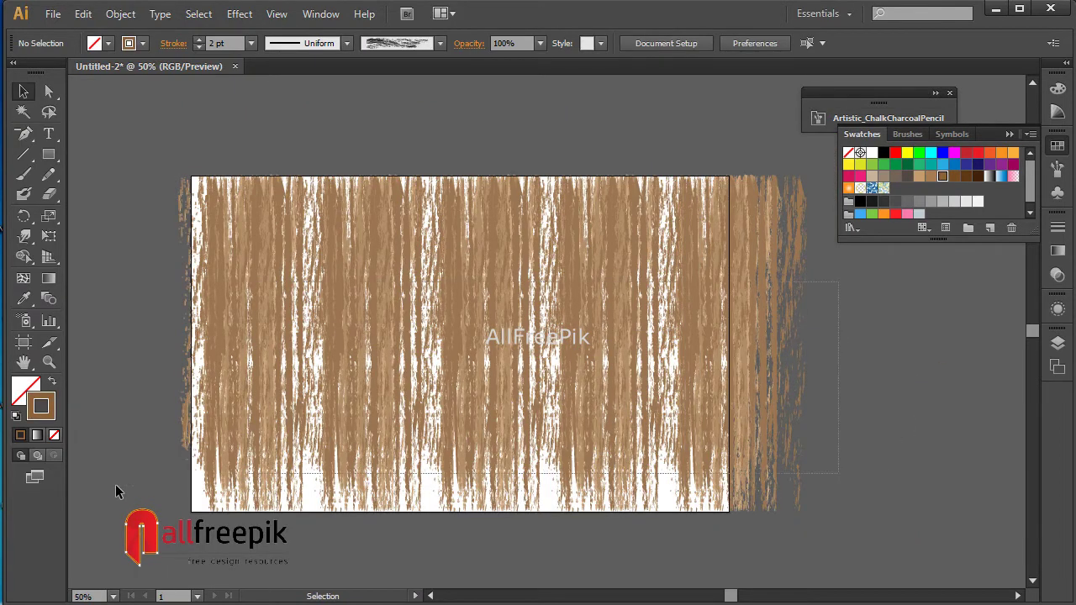
pyautogui.click(695, 416)
pyautogui.moveTo(785, 345); pyautogui.dragTo(735, 343)
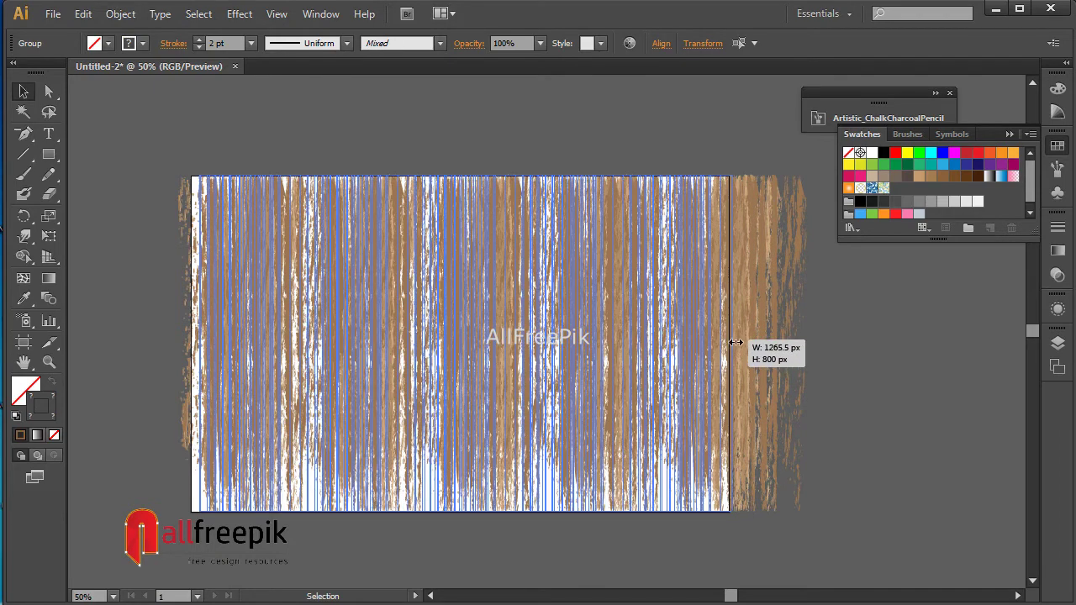
# Step: Shift a brown group near the artboard's left edge about 96 px right, and copy another about 102 px left over a central gap
pyautogui.moveTo(189, 261); pyautogui.dragTo(230, 262)
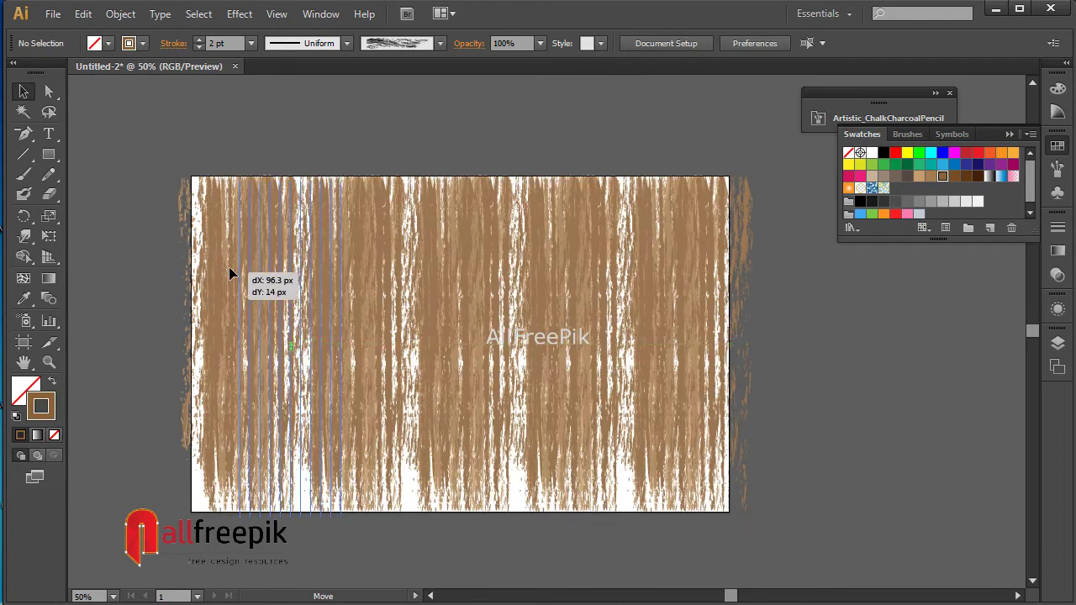
pyautogui.click(421, 107)
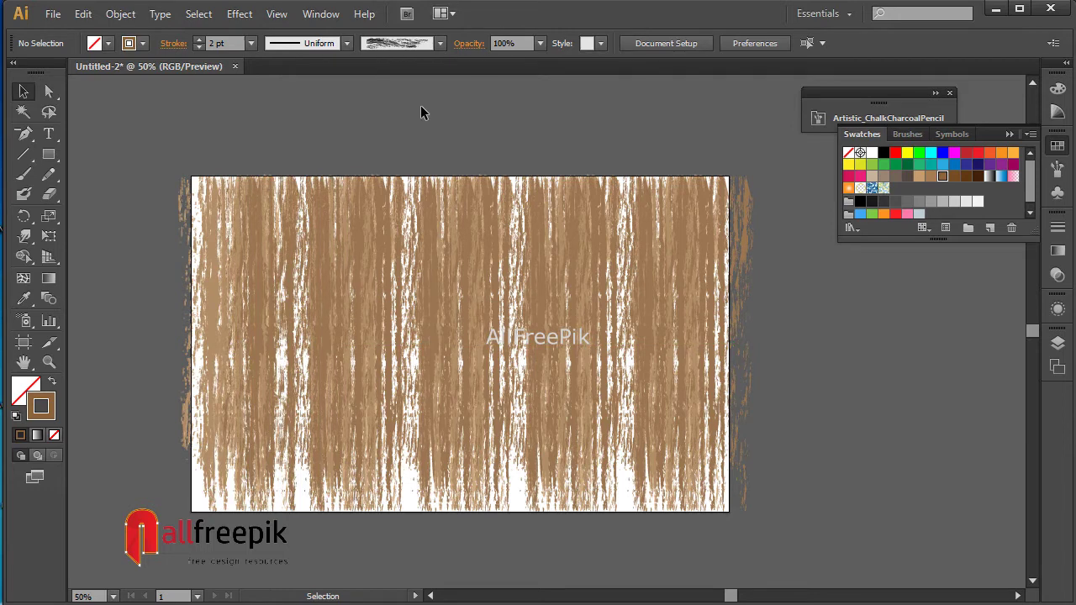
pyautogui.moveTo(533, 248); pyautogui.dragTo(490, 248)
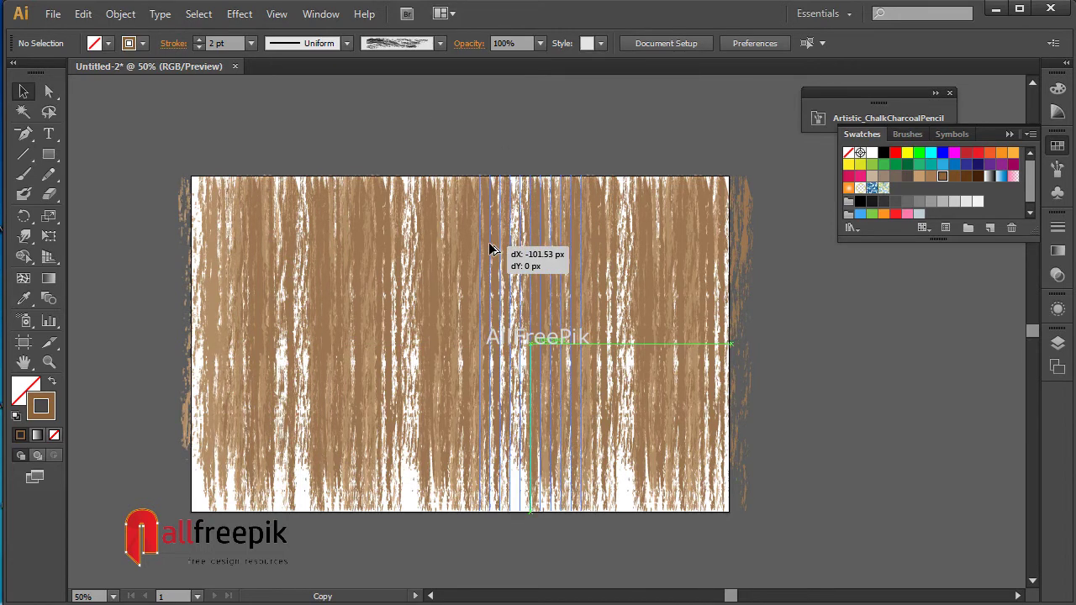
pyautogui.click(590, 119)
# Step: Duplicate brown groups over the white gaps in the right half, and place one more copy about 564 px to the left
pyautogui.moveTo(639, 287)
pyautogui.mouseDown()
pyautogui.moveTo(607, 286)
pyautogui.moveTo(825, 317)
pyautogui.mouseUp()
pyautogui.click(824, 318)
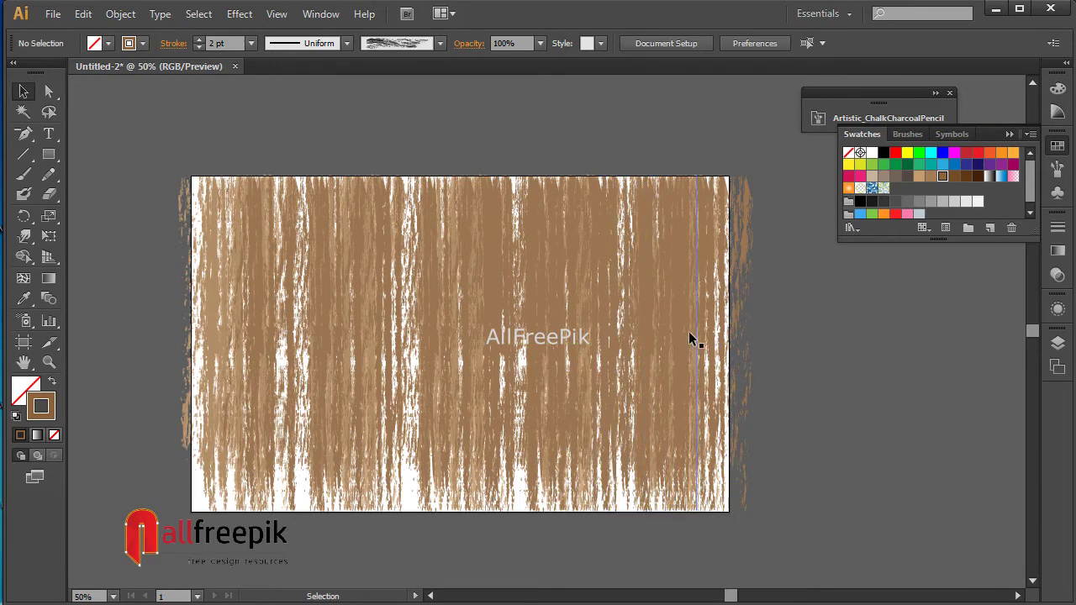
pyautogui.moveTo(689, 334)
pyautogui.mouseDown()
pyautogui.moveTo(430, 344)
pyautogui.moveTo(701, 384)
pyautogui.mouseUp()
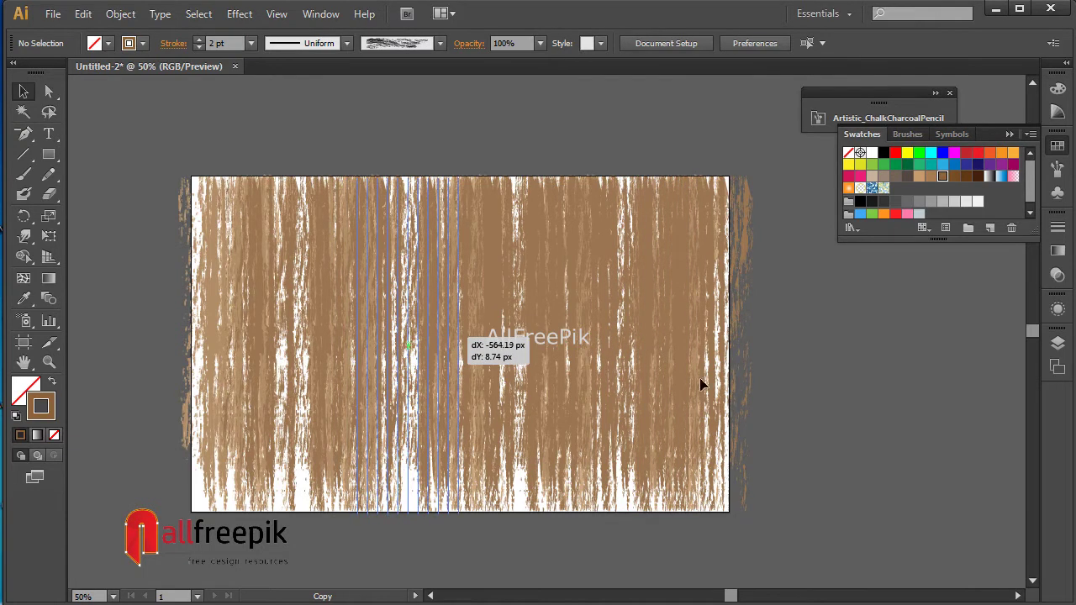
pyautogui.moveTo(829, 372); pyautogui.dragTo(829, 373)
pyautogui.click(829, 373)
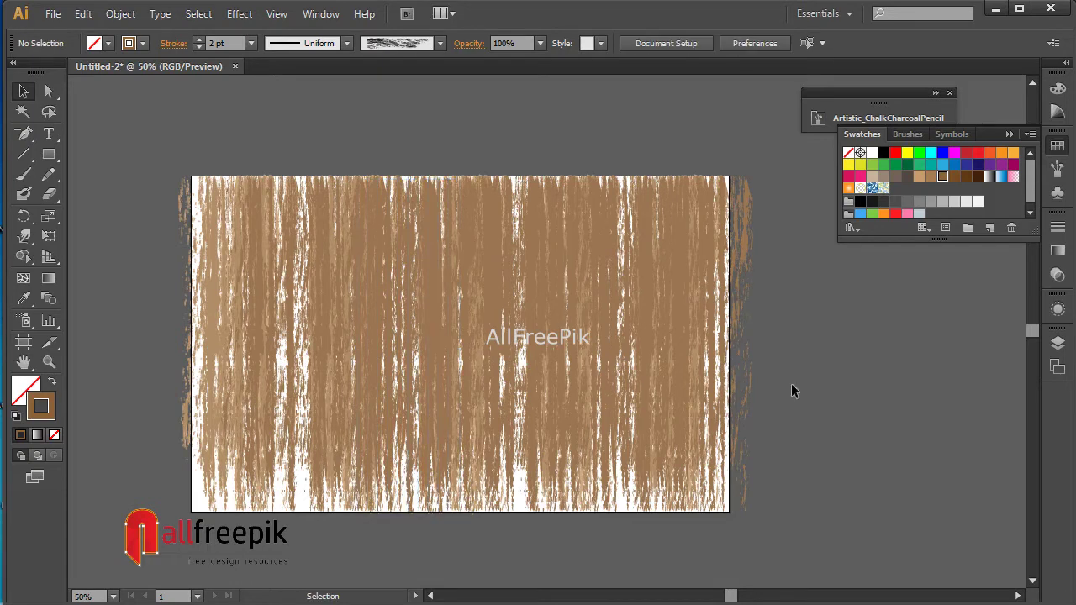
# Step: Place further copies of the brown group over the remaining white gaps in the left and middle of the artboard
pyautogui.moveTo(412, 469)
pyautogui.mouseDown()
pyautogui.moveTo(322, 447)
pyautogui.moveTo(308, 459)
pyautogui.mouseUp()
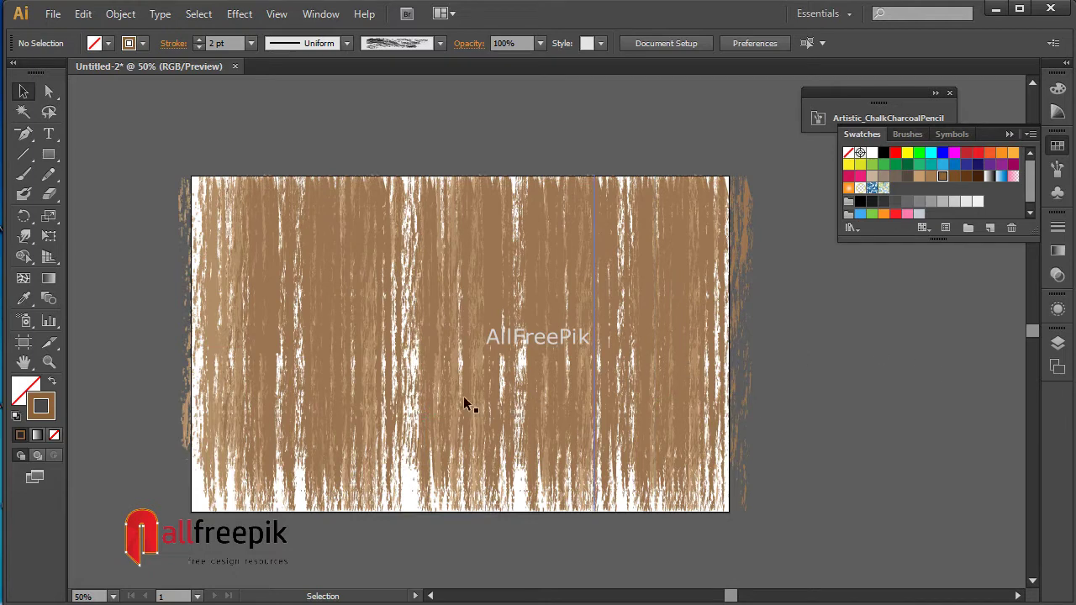
pyautogui.click(392, 396)
pyautogui.click(422, 523)
pyautogui.moveTo(425, 507); pyautogui.dragTo(411, 501)
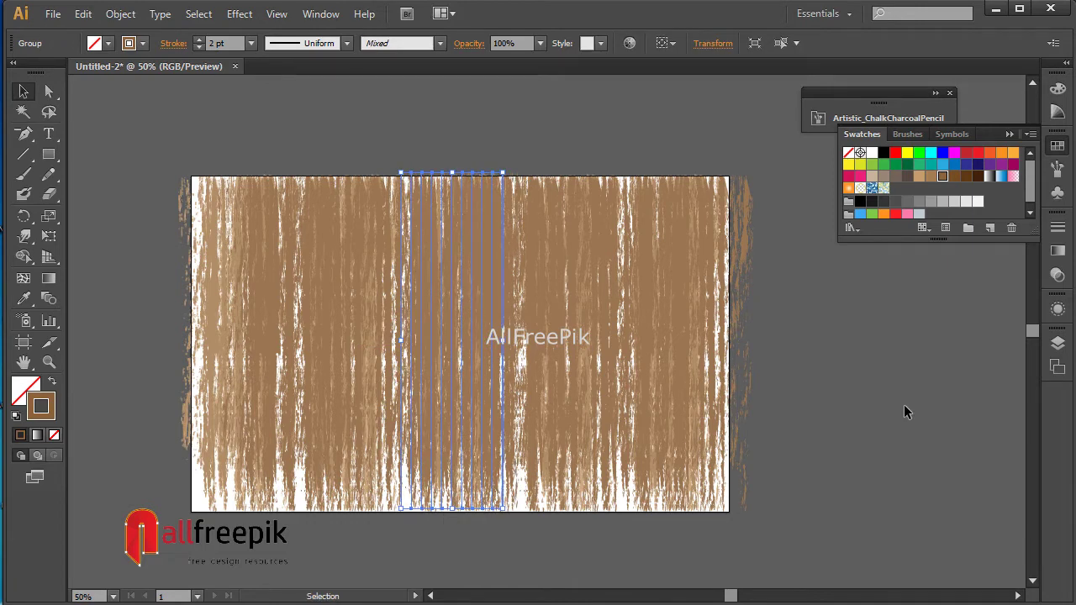
pyautogui.click(904, 405)
# Step: Set the stroke weight of all the groups to 2.5 pt and move the whole artwork down 4 px
pyautogui.click(644, 326)
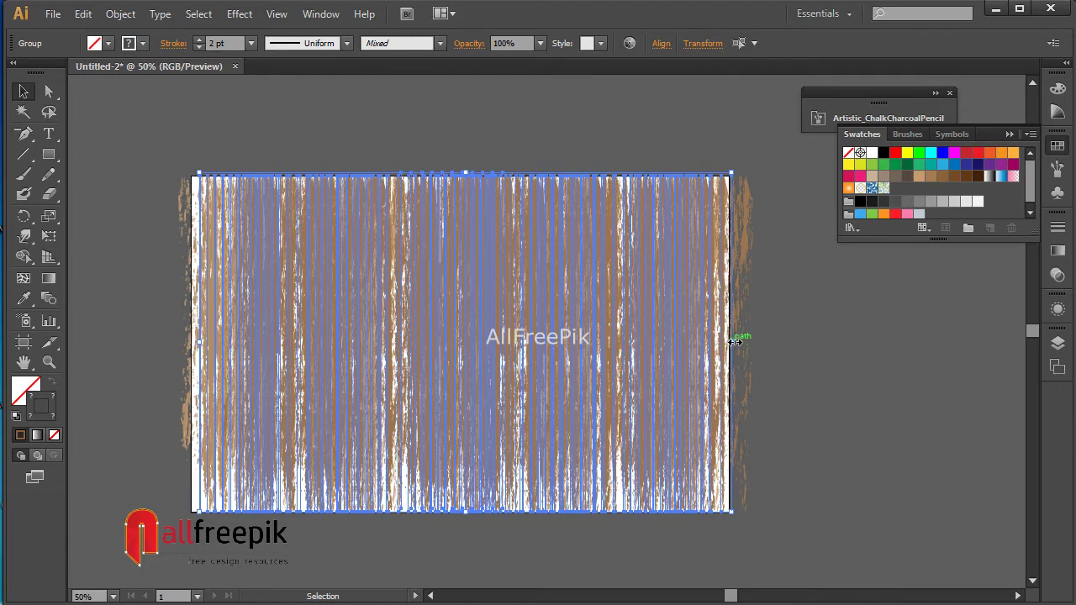
pyautogui.moveTo(188, 43); pyautogui.dragTo(165, 47)
pyautogui.write('2.5')
pyautogui.press('Return')
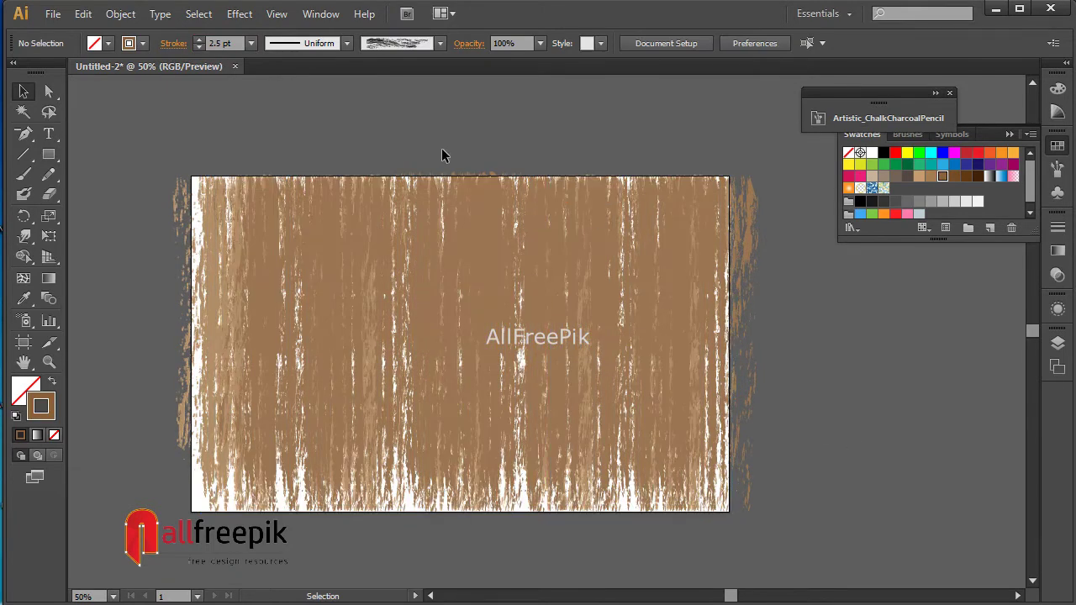
pyautogui.moveTo(221, 156)
pyautogui.mouseDown()
pyautogui.moveTo(747, 408)
pyautogui.moveTo(711, 382)
pyautogui.mouseUp()
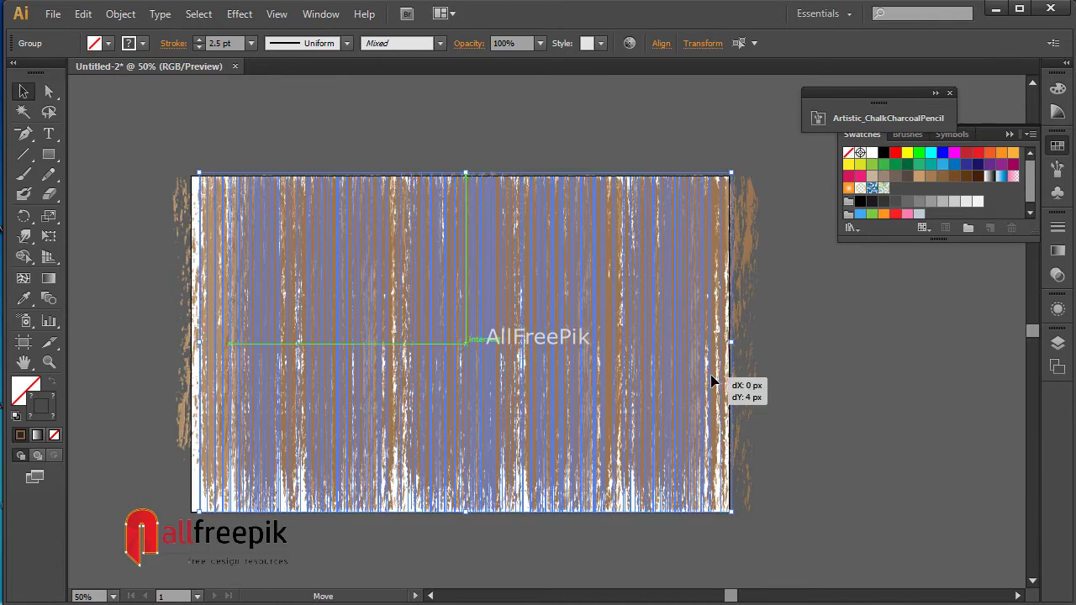
pyautogui.click(840, 385)
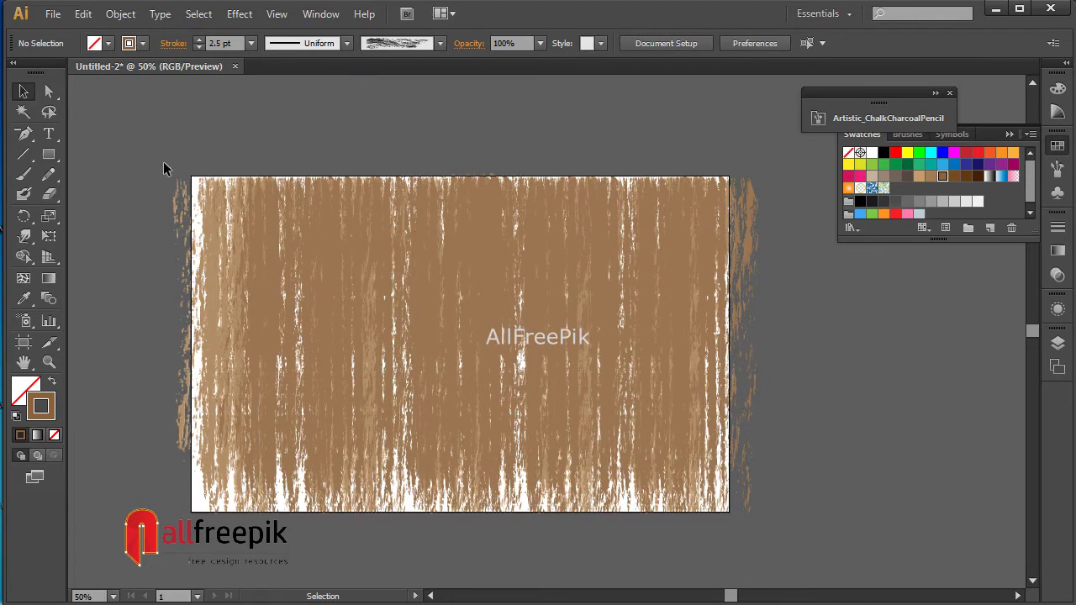
# Step: Select all the groups and warp their lines with a 75 px Warp brush, stroking vertically at intervals across the whole artboard
pyautogui.moveTo(137, 173); pyautogui.dragTo(766, 221)
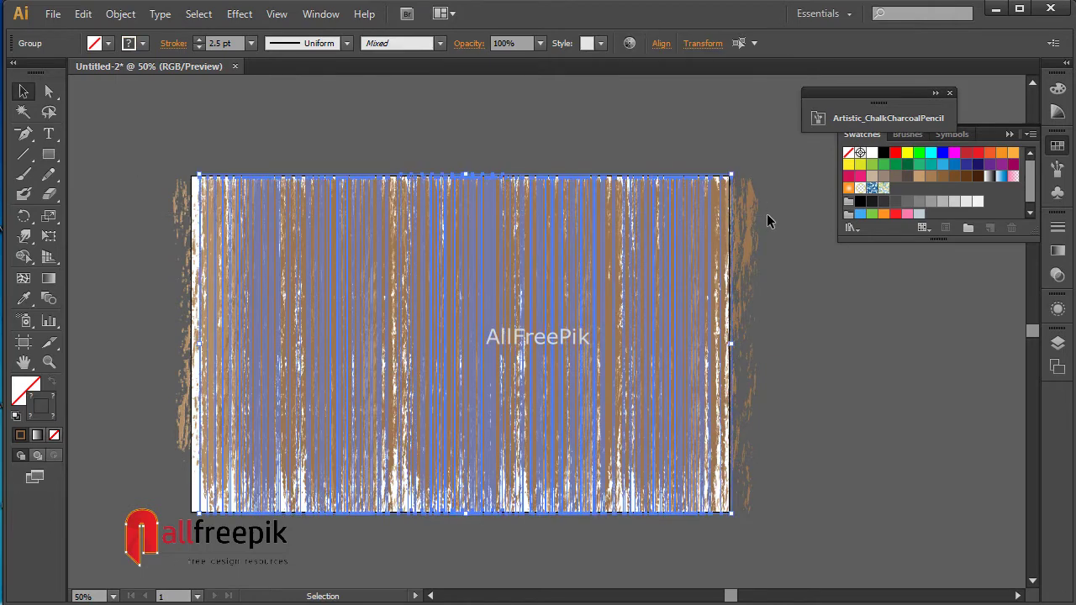
pyautogui.doubleClick(23, 237)
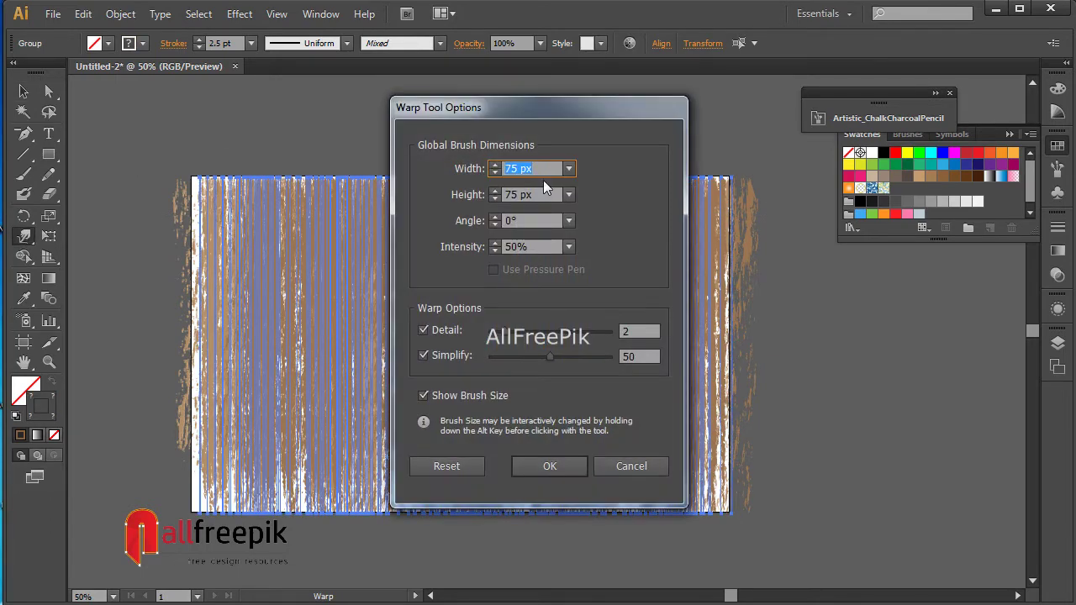
pyautogui.click(549, 466)
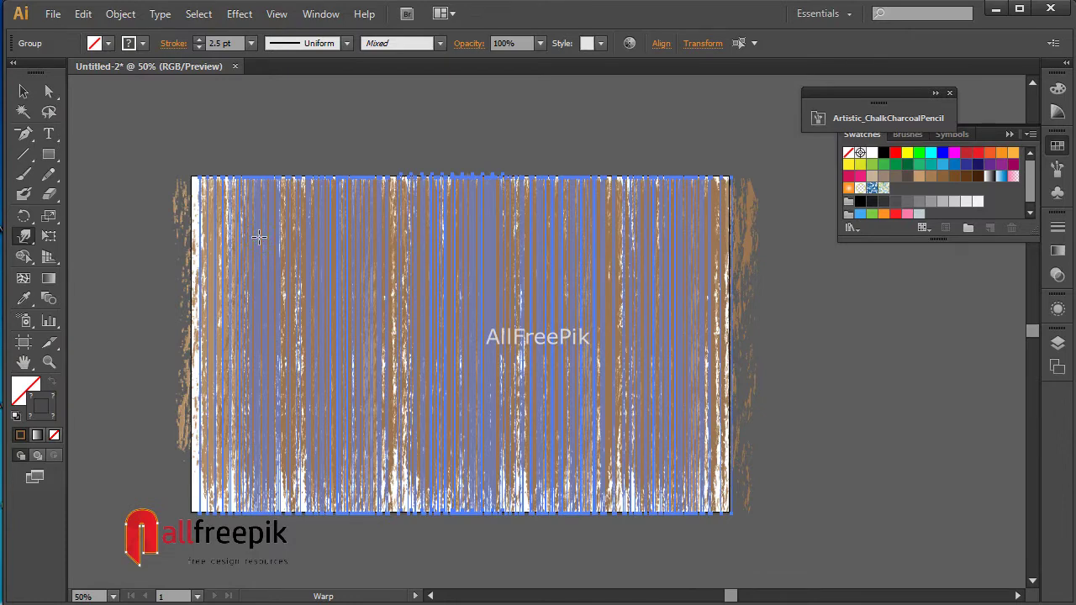
pyautogui.moveTo(259, 237); pyautogui.dragTo(281, 464)
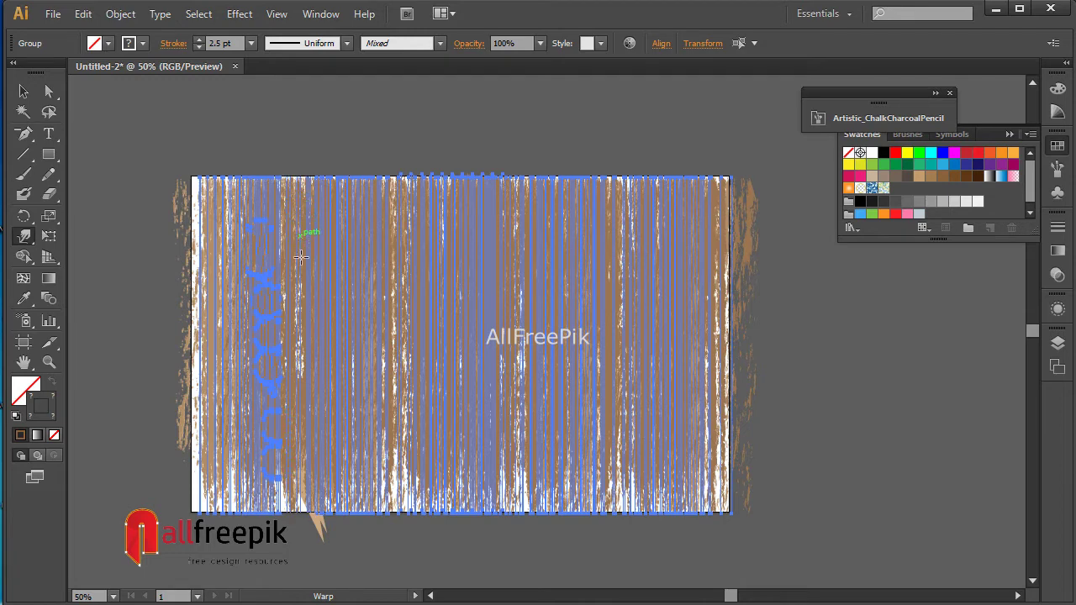
pyautogui.press('v')
pyautogui.click(25, 236)
pyautogui.moveTo(330, 403)
pyautogui.mouseDown()
pyautogui.moveTo(325, 498)
pyautogui.moveTo(340, 462)
pyautogui.mouseUp()
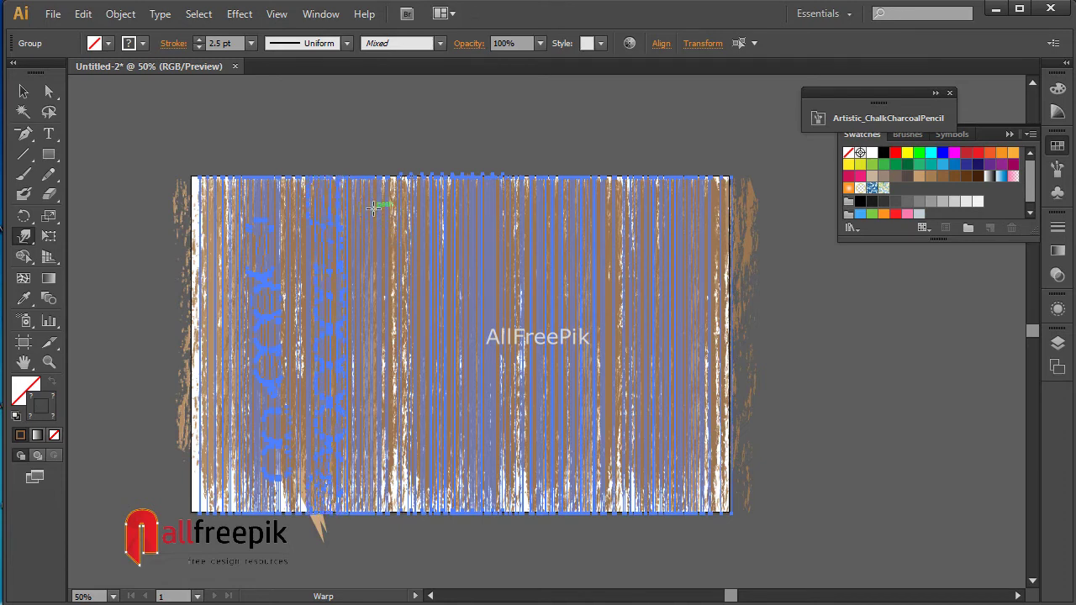
pyautogui.moveTo(373, 355)
pyautogui.mouseDown()
pyautogui.moveTo(379, 454)
pyautogui.moveTo(400, 367)
pyautogui.moveTo(410, 212)
pyautogui.mouseUp()
pyautogui.moveTo(442, 213); pyautogui.dragTo(460, 441)
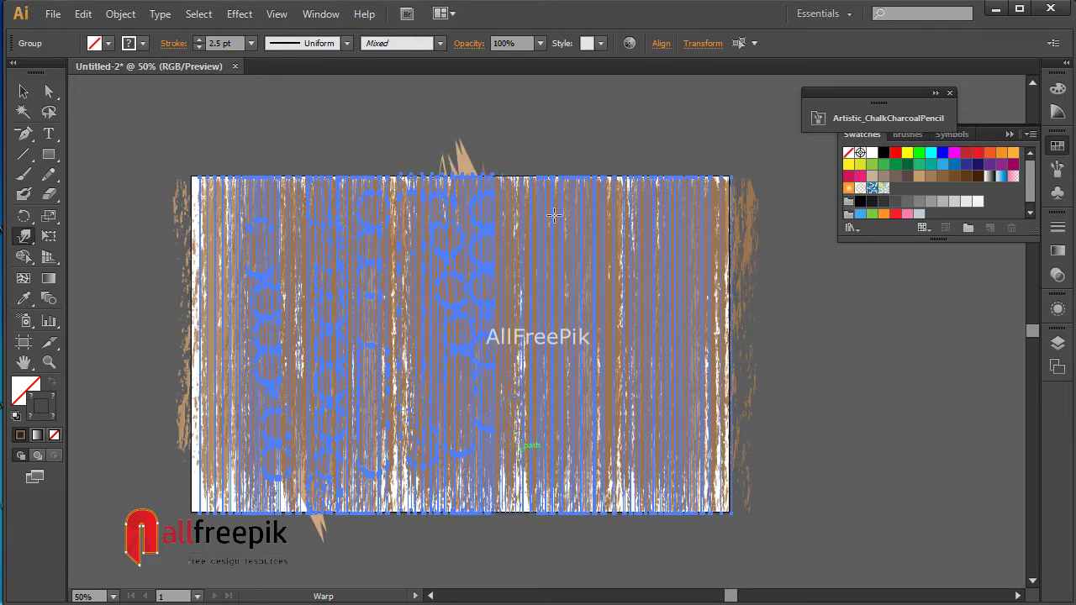
pyautogui.moveTo(557, 438)
pyautogui.mouseDown()
pyautogui.moveTo(609, 336)
pyautogui.moveTo(596, 224)
pyautogui.moveTo(586, 217)
pyautogui.mouseUp()
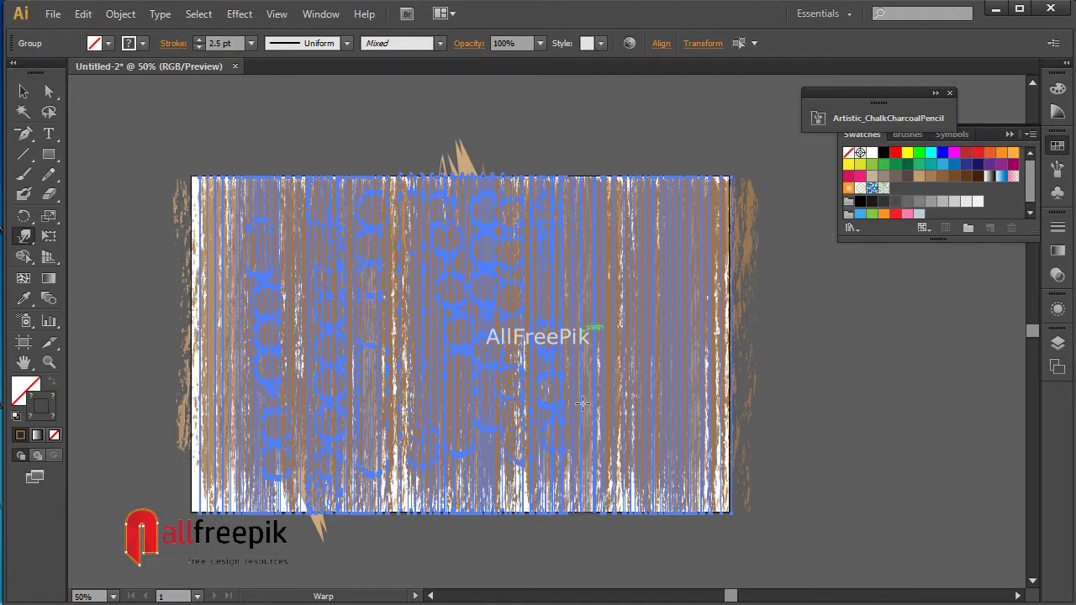
pyautogui.moveTo(608, 229); pyautogui.dragTo(611, 214)
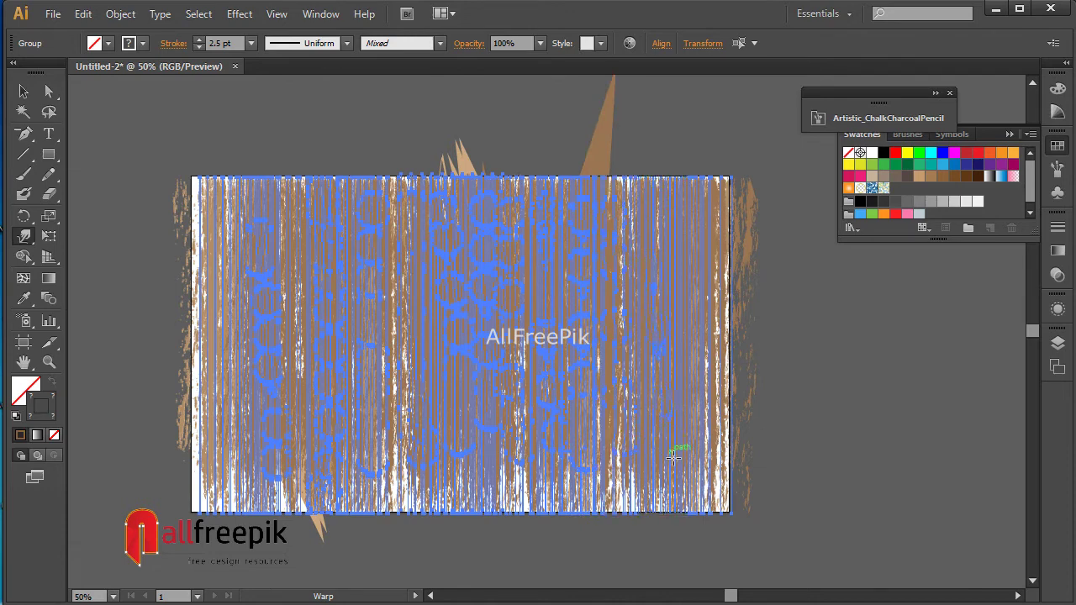
pyautogui.moveTo(699, 198); pyautogui.dragTo(707, 460)
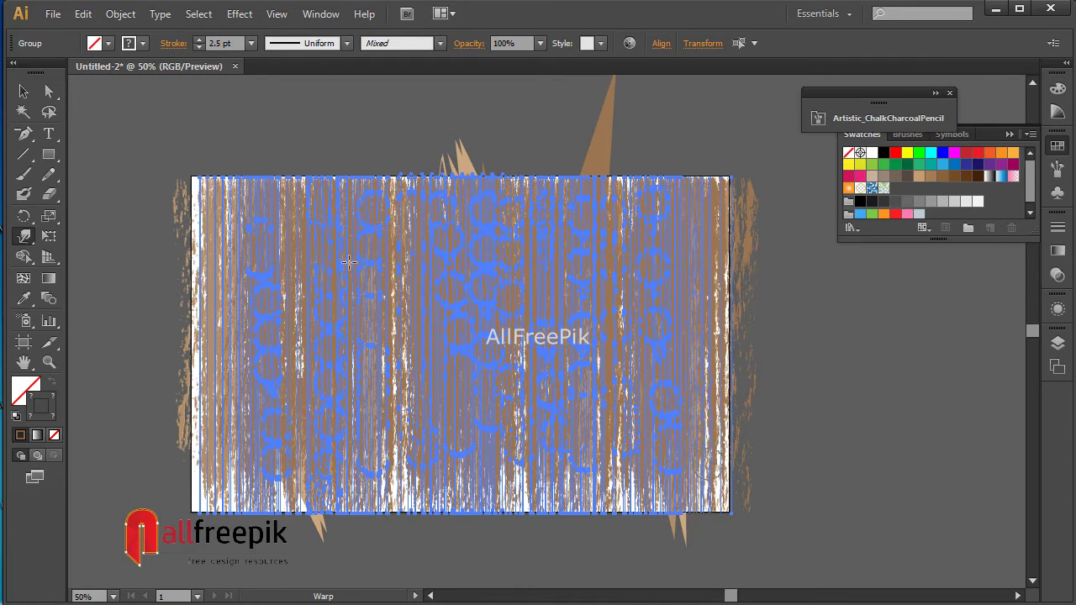
pyautogui.moveTo(232, 279); pyautogui.dragTo(217, 469)
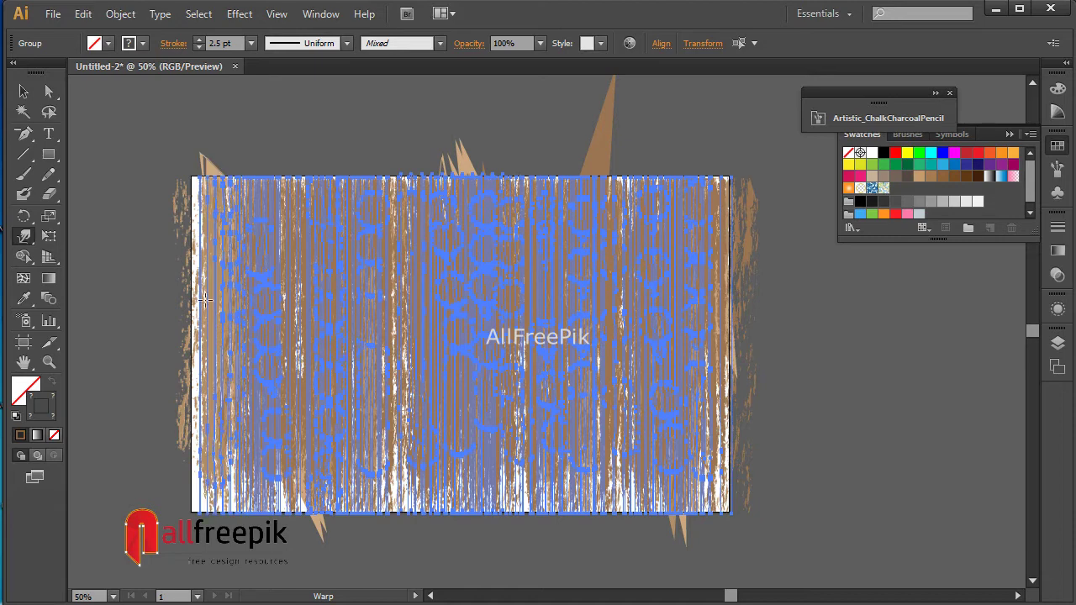
# Step: Twirl the lines at several scattered spots with the Twirl tool's 75 px brush and 40° twirl rate
pyautogui.moveTo(25, 242); pyautogui.dragTo(59, 277)
pyautogui.doubleClick(25, 239)
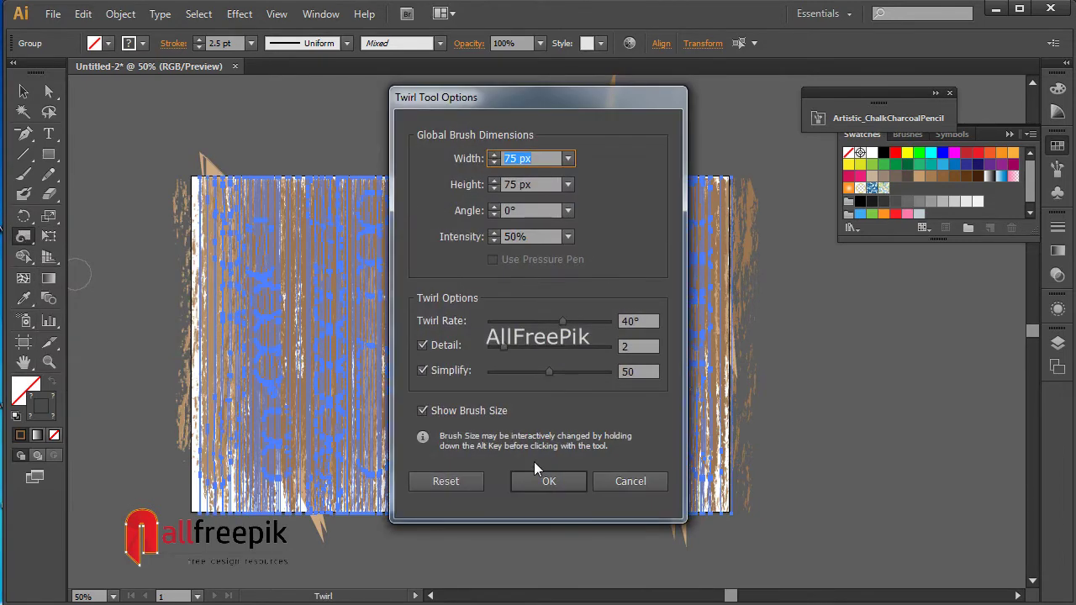
pyautogui.click(545, 481)
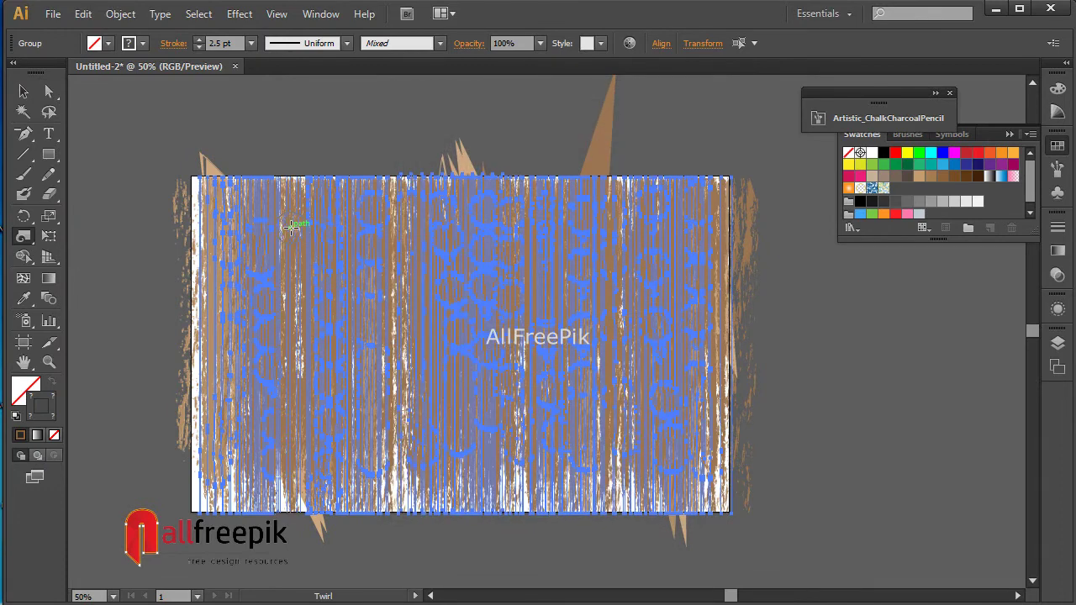
# Step: Set the Twirl brush to 100 px wide and high, and add scattered knot-like swirls across the artwork
pyautogui.press('Return')
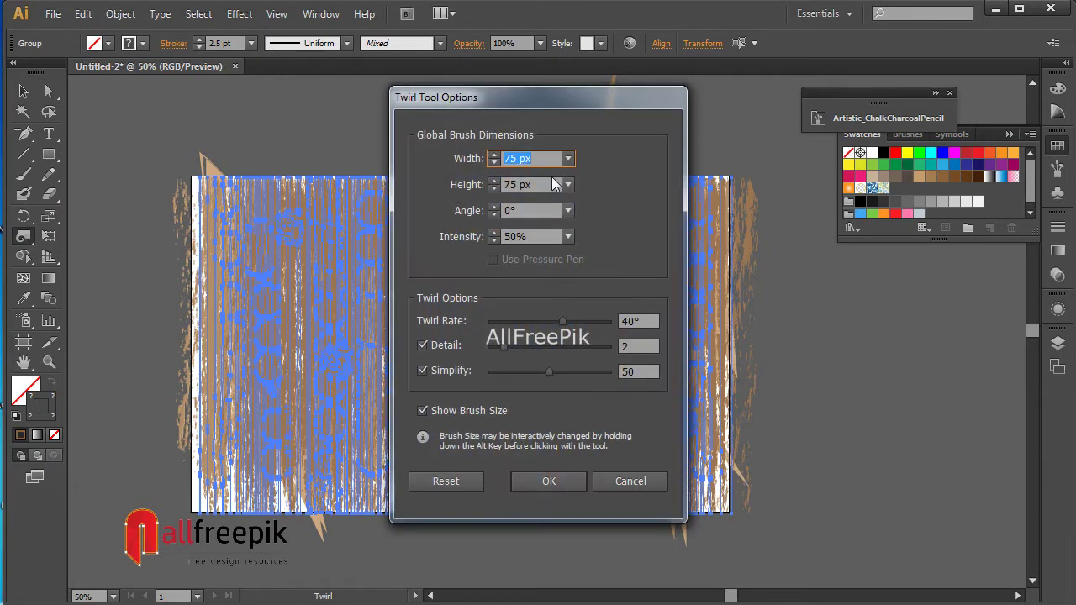
pyautogui.write('100')
pyautogui.press('Tab')
pyautogui.write('100')
pyautogui.press('Return')
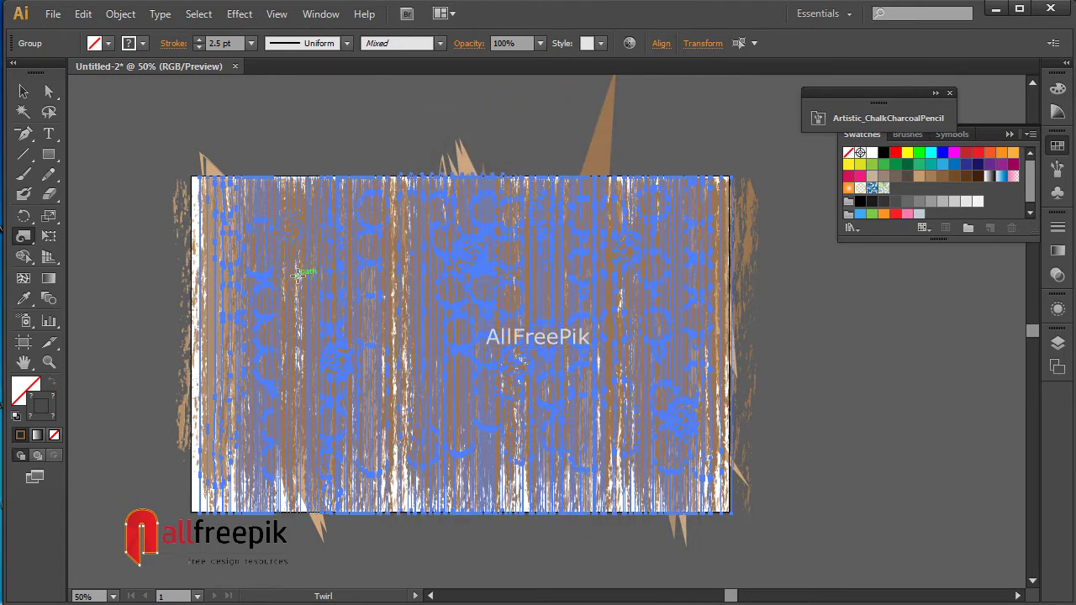
pyautogui.moveTo(248, 351); pyautogui.dragTo(249, 353)
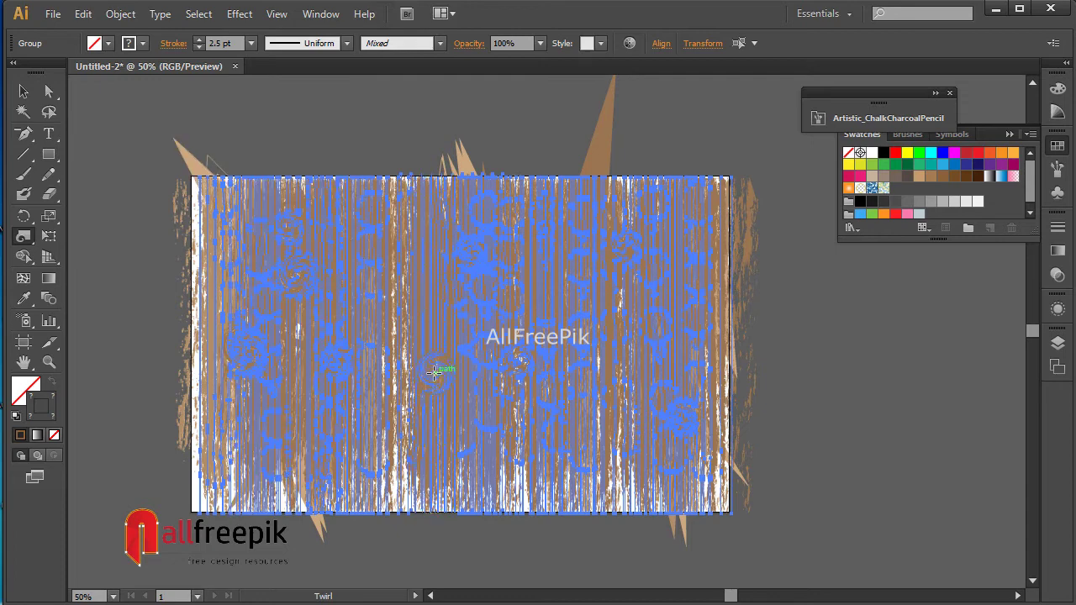
pyautogui.moveTo(560, 428); pyautogui.dragTo(568, 282)
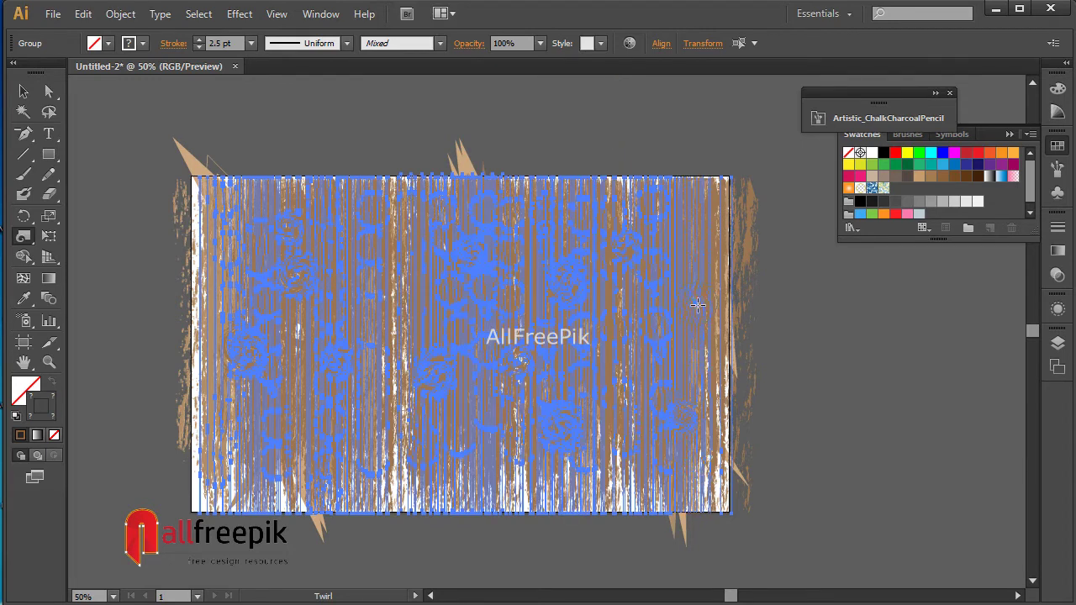
pyautogui.moveTo(697, 305); pyautogui.dragTo(697, 305)
pyautogui.moveTo(330, 451); pyautogui.dragTo(329, 452)
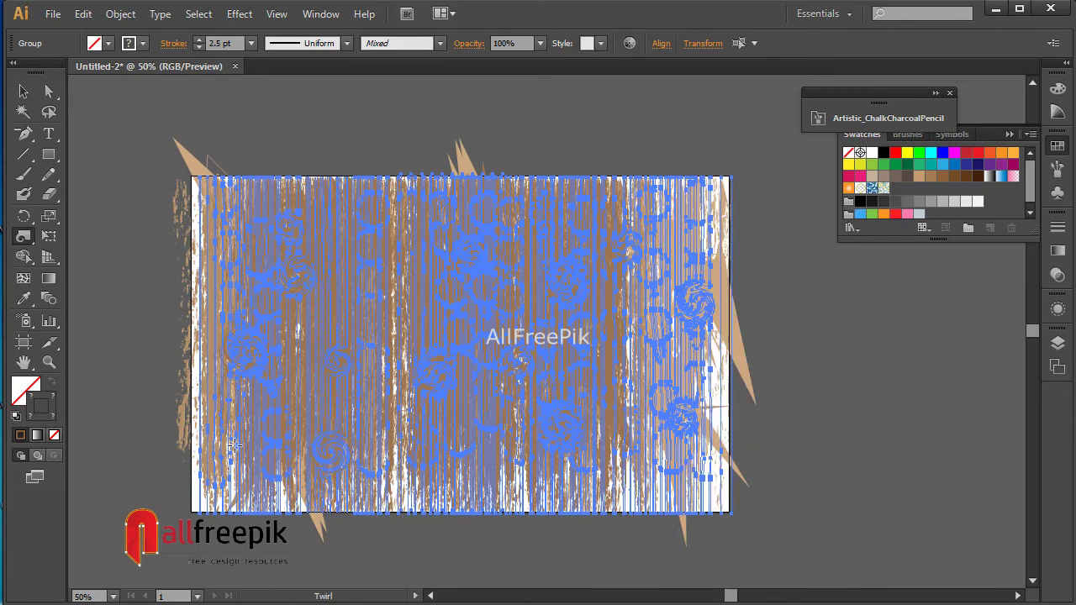
pyautogui.moveTo(233, 438); pyautogui.dragTo(233, 438)
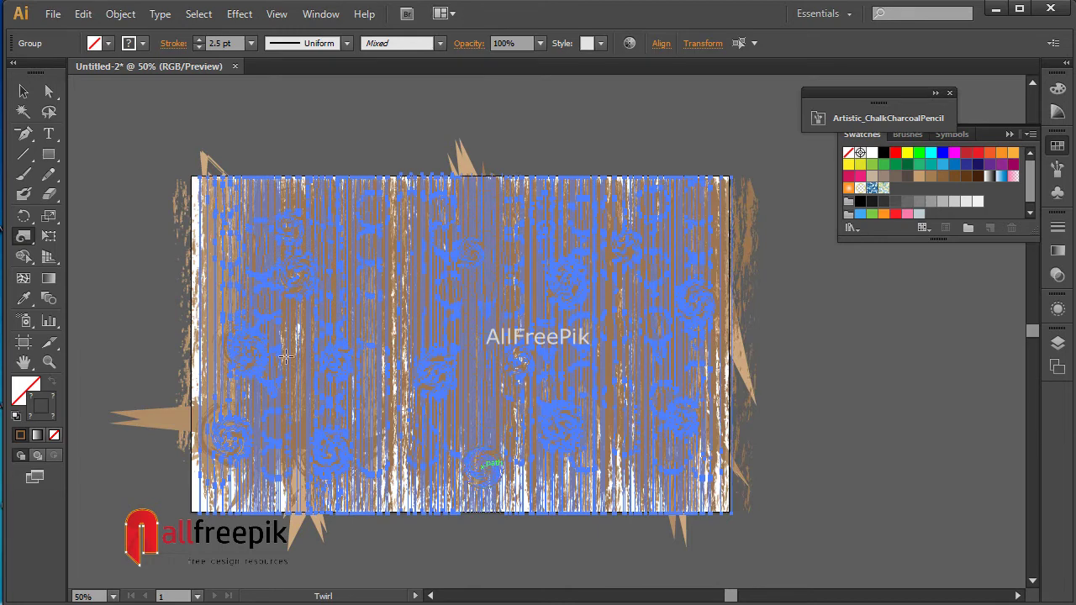
# Step: Enlarge the Twirl brush to 150 px wide and high, and add a few larger swirls among the smaller ones
pyautogui.doubleClick(23, 237)
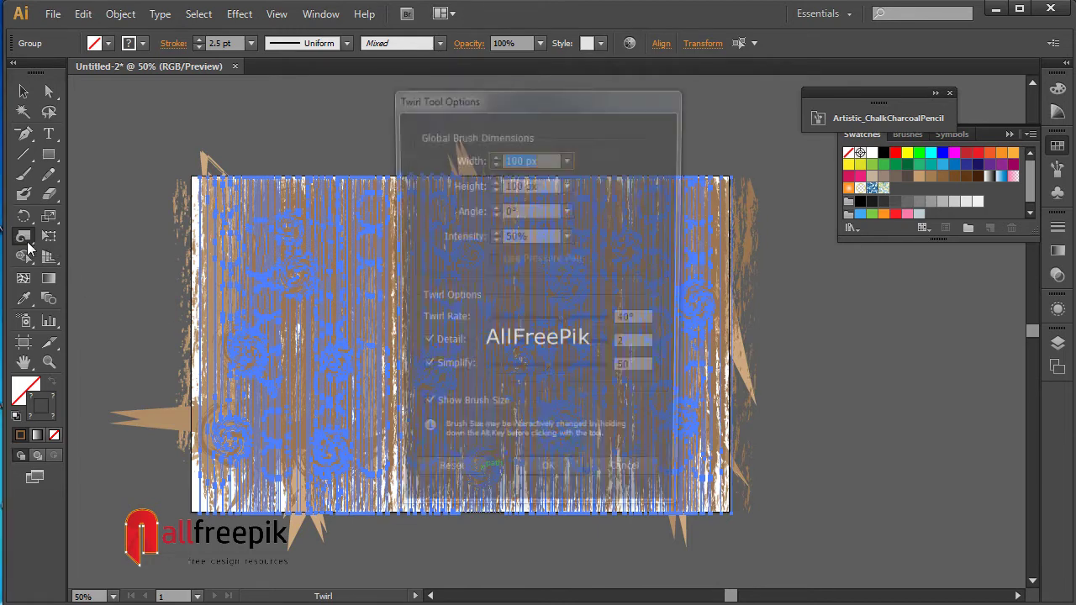
pyautogui.write('150')
pyautogui.press('Tab')
pyautogui.write('15')
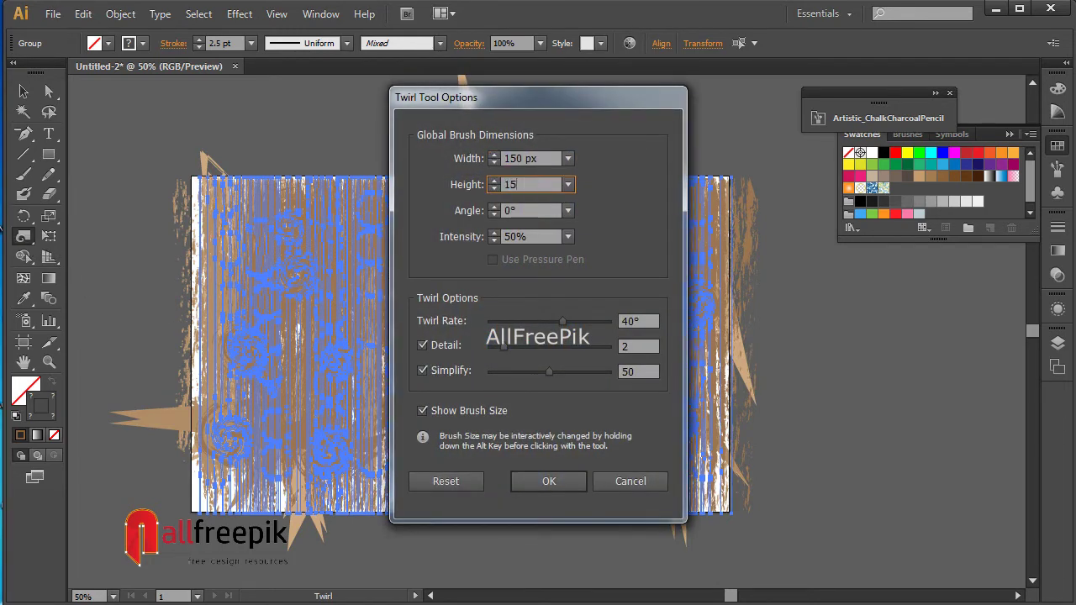
pyautogui.write('0')
pyautogui.press('Return')
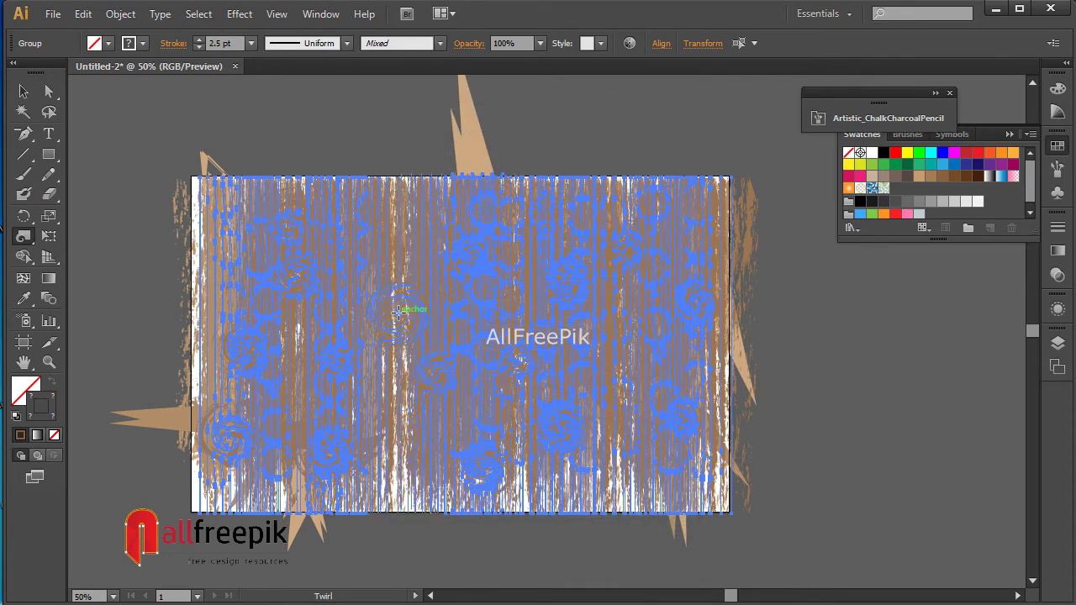
pyautogui.click(600, 347)
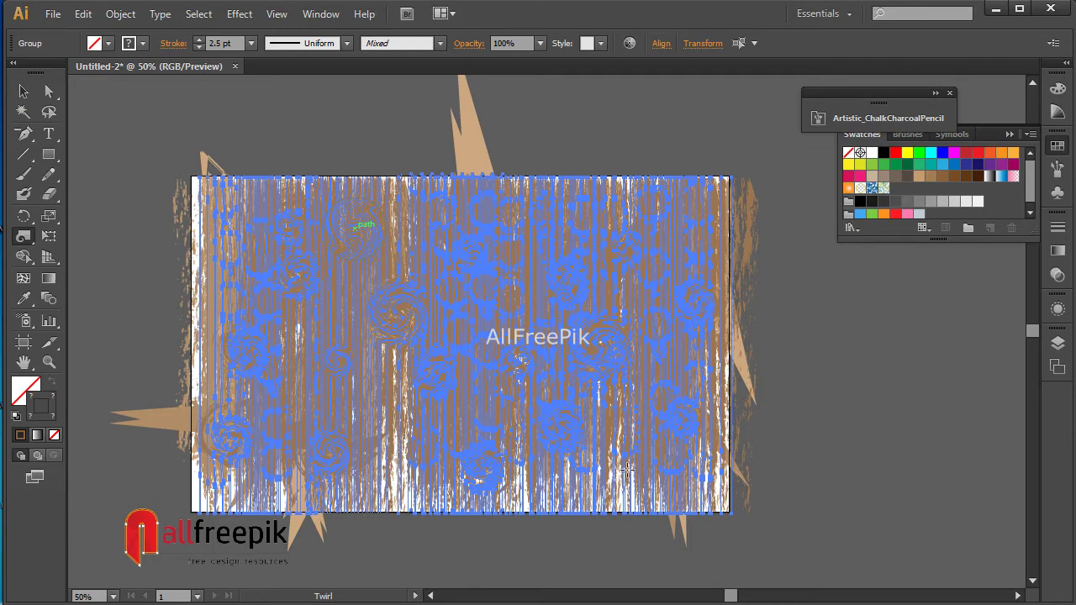
pyautogui.click(291, 408)
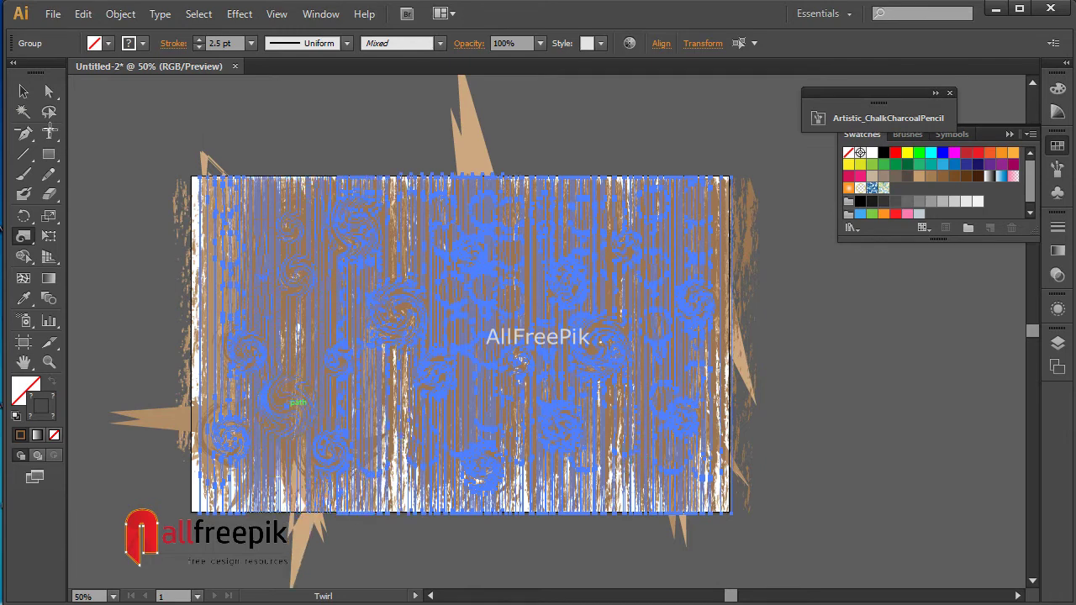
# Step: Reselect all the line groups, set their blending mode to Screen, and deselect them
pyautogui.click(23, 90)
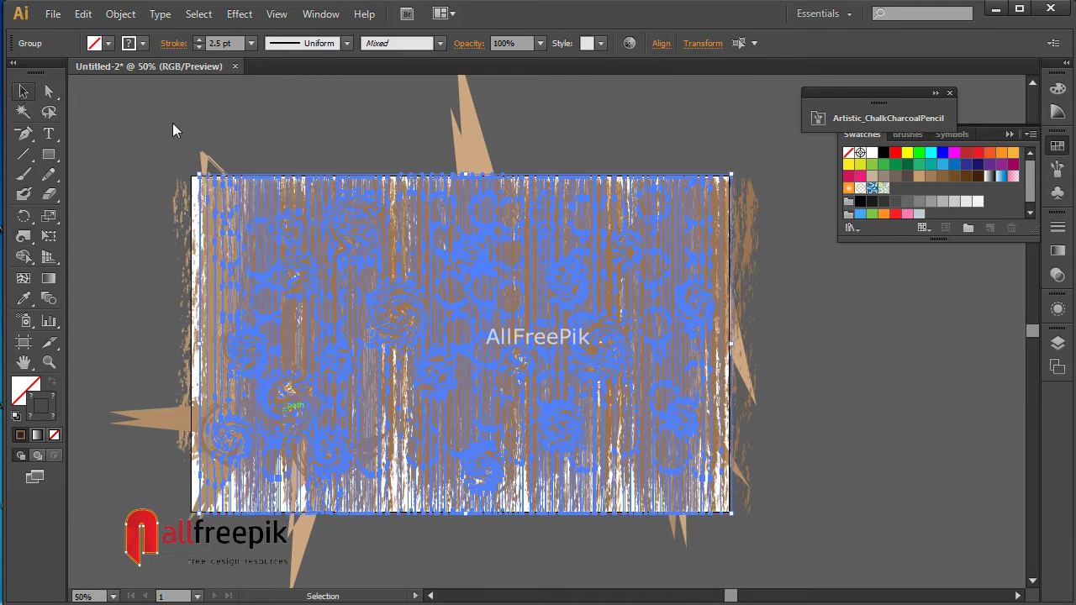
pyautogui.click(224, 136)
pyautogui.moveTo(162, 157); pyautogui.dragTo(744, 523)
pyautogui.click(1057, 274)
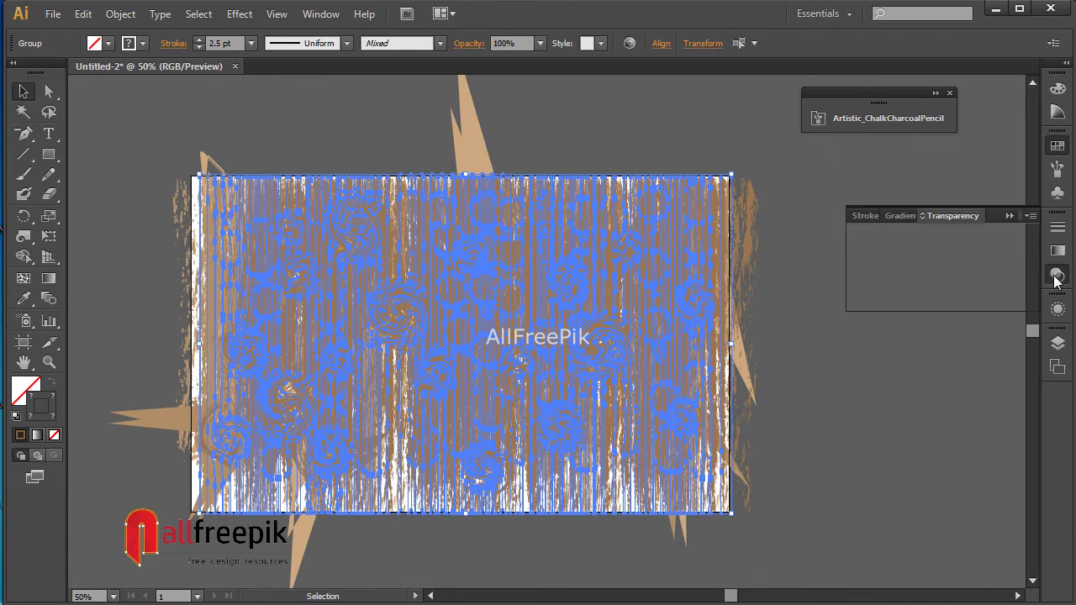
pyautogui.click(922, 236)
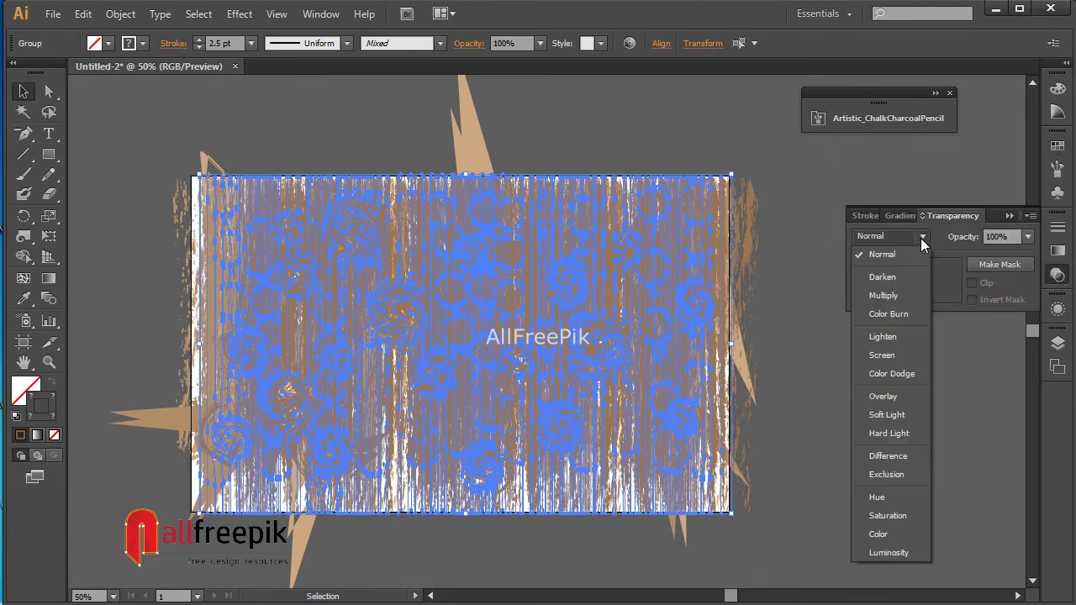
pyautogui.click(895, 355)
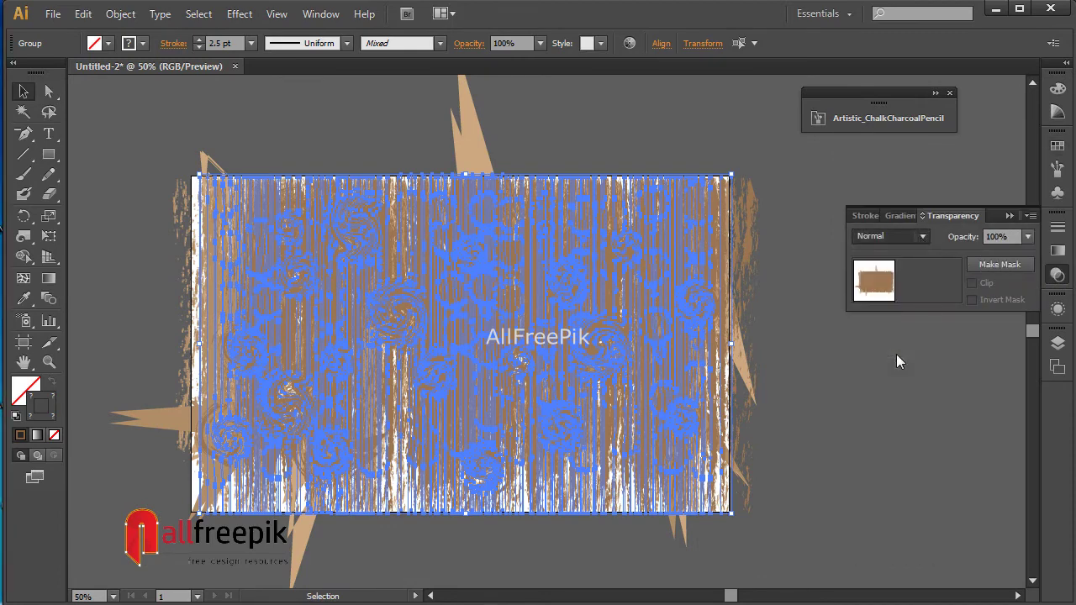
pyautogui.click(907, 472)
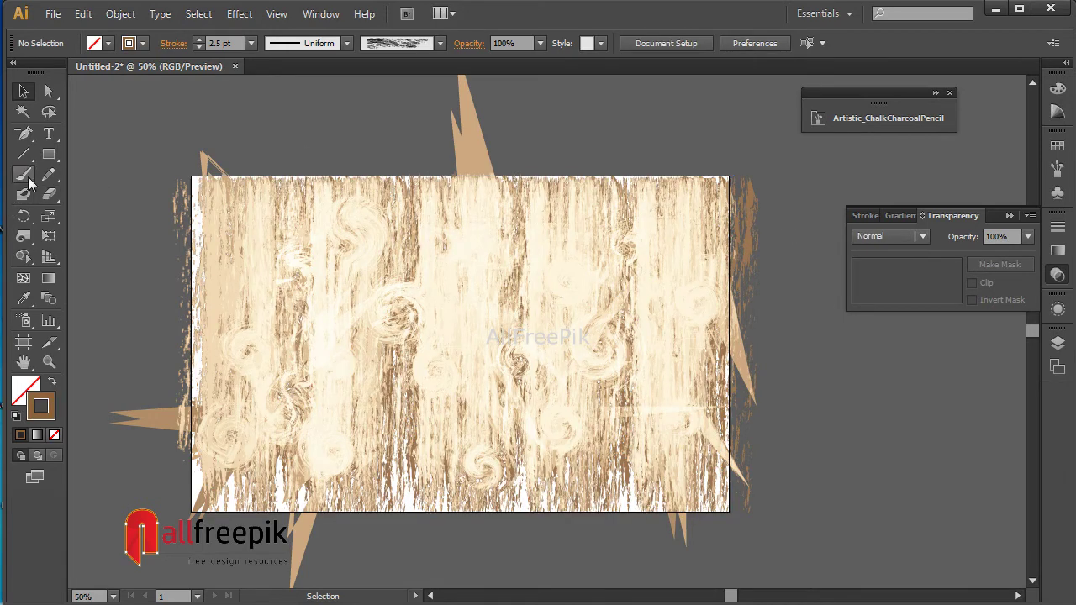
# Step: Draw a rectangle about 1114 by 599 px with no fill or stroke over the texture, inside the artboard's edges
pyautogui.click(49, 156)
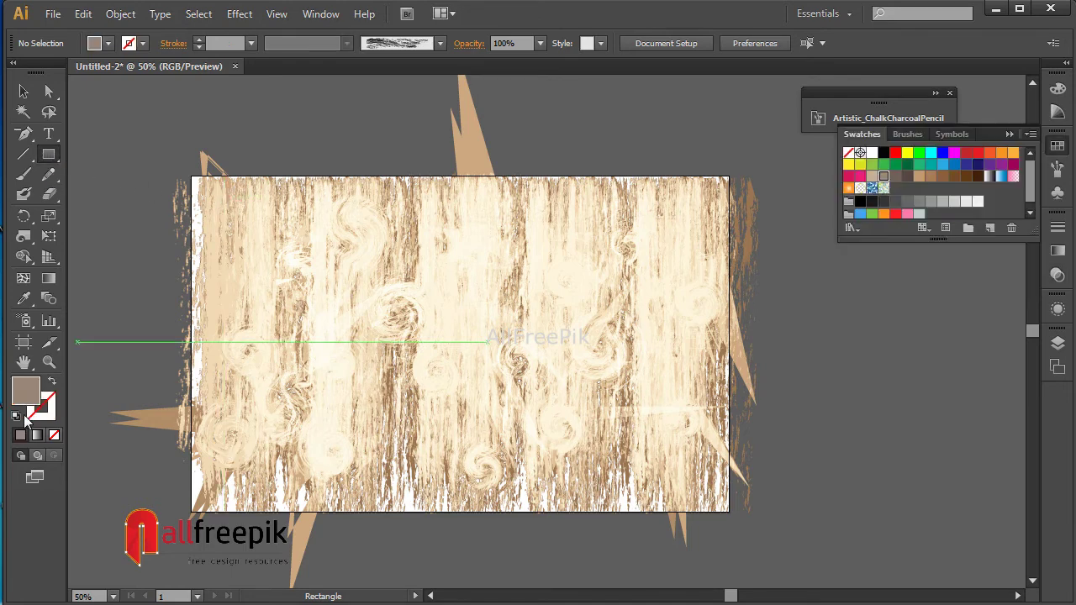
pyautogui.click(54, 437)
pyautogui.moveTo(216, 199); pyautogui.dragTo(395, 321)
pyautogui.moveTo(561, 402)
pyautogui.mouseDown()
pyautogui.moveTo(697, 449)
pyautogui.moveTo(684, 450)
pyautogui.mouseUp()
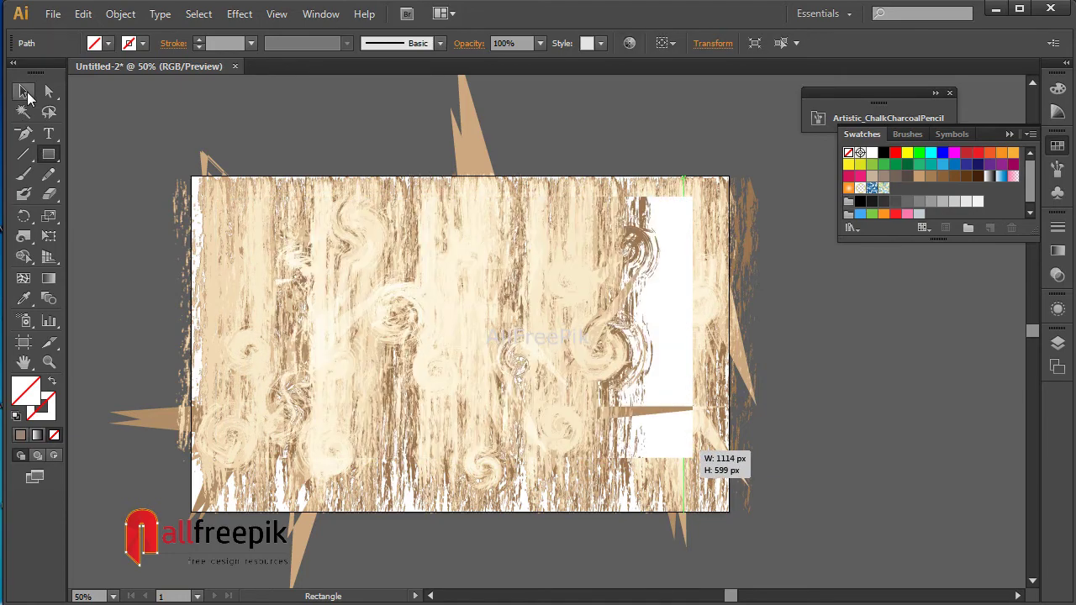
# Step: Select all the artwork, make a clipping mask from the rectangle, and deselect the result
pyautogui.click(23, 91)
pyautogui.hotkey('ctrl', 'a')
pyautogui.rightClick(521, 275)
pyautogui.click(588, 370)
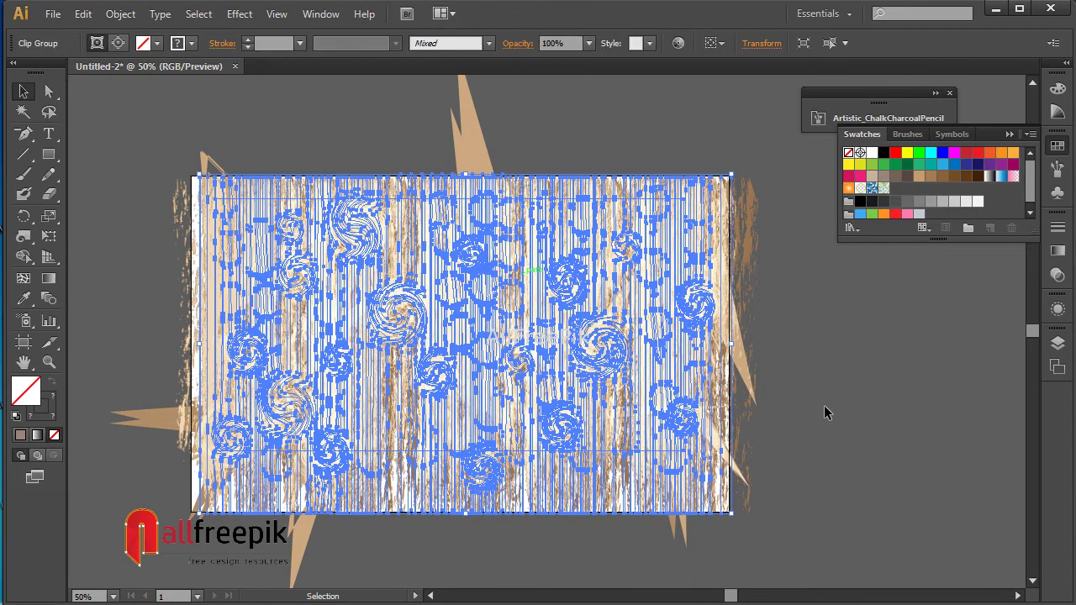
pyautogui.click(823, 404)
# Step: Zoom in on the clipped wood texture and clear the swatches and brush library out of view to examine it
pyautogui.hotkey('ctrl', 'space')
pyautogui.moveTo(208, 186); pyautogui.dragTo(717, 485)
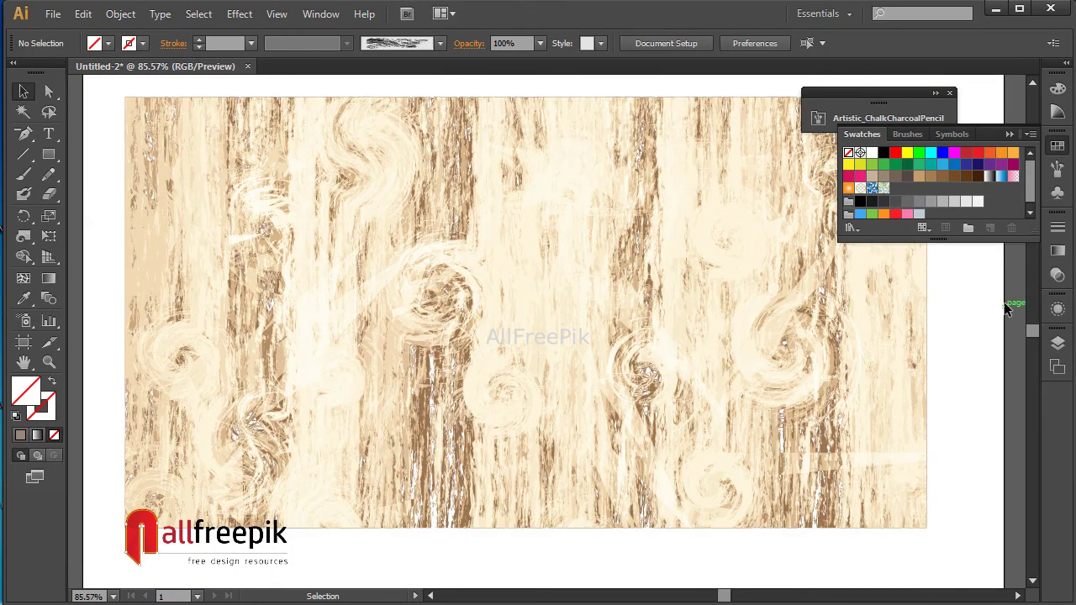
pyautogui.press('space')
pyautogui.moveTo(816, 337); pyautogui.dragTo(811, 357)
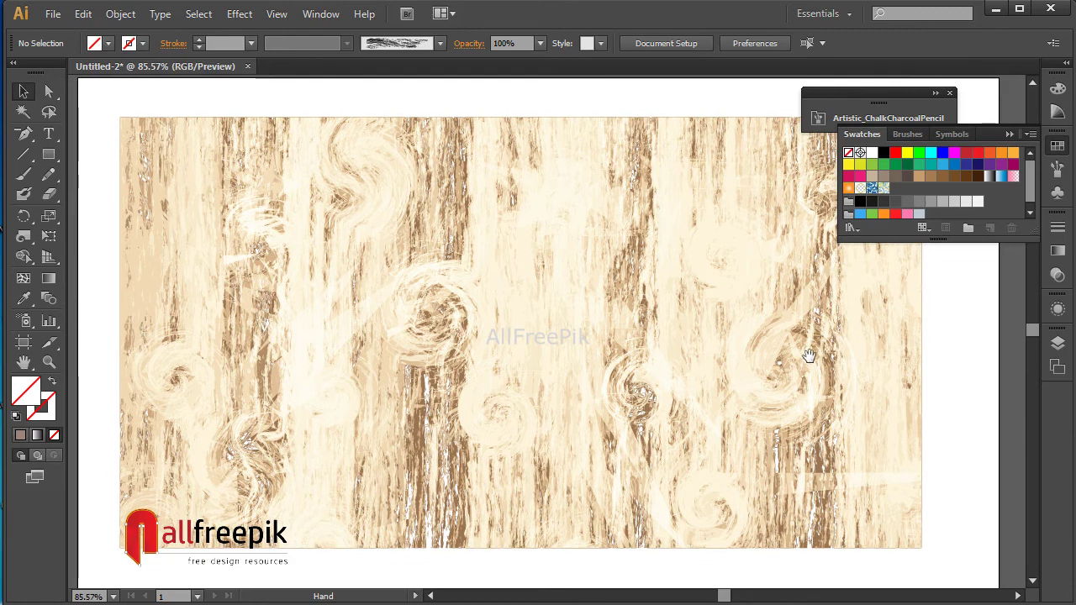
pyautogui.click(1011, 134)
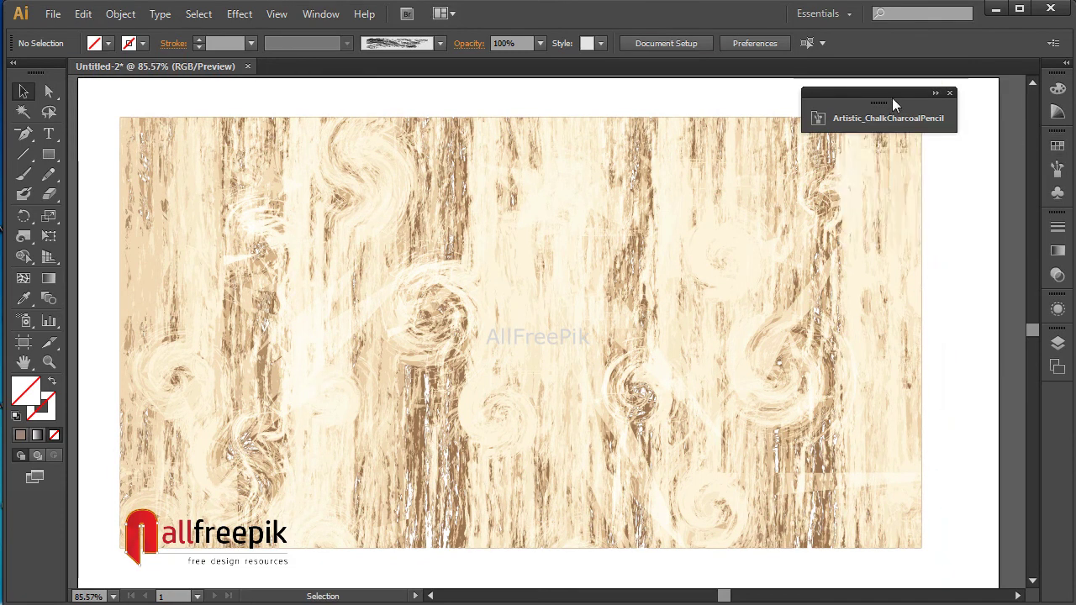
pyautogui.moveTo(891, 96); pyautogui.dragTo(898, 87)
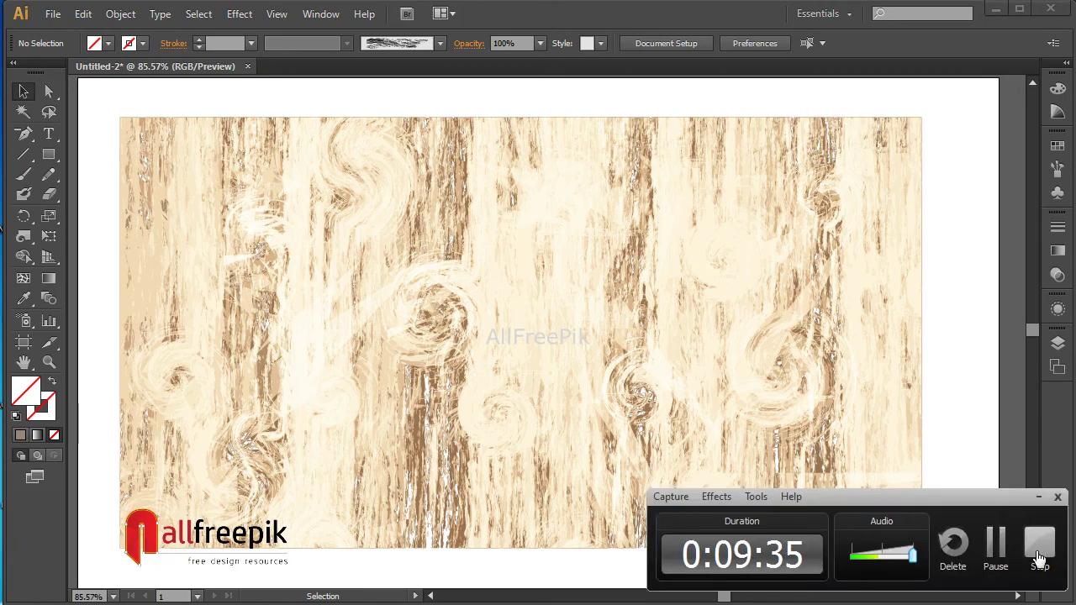
pyautogui.click(1037, 553)
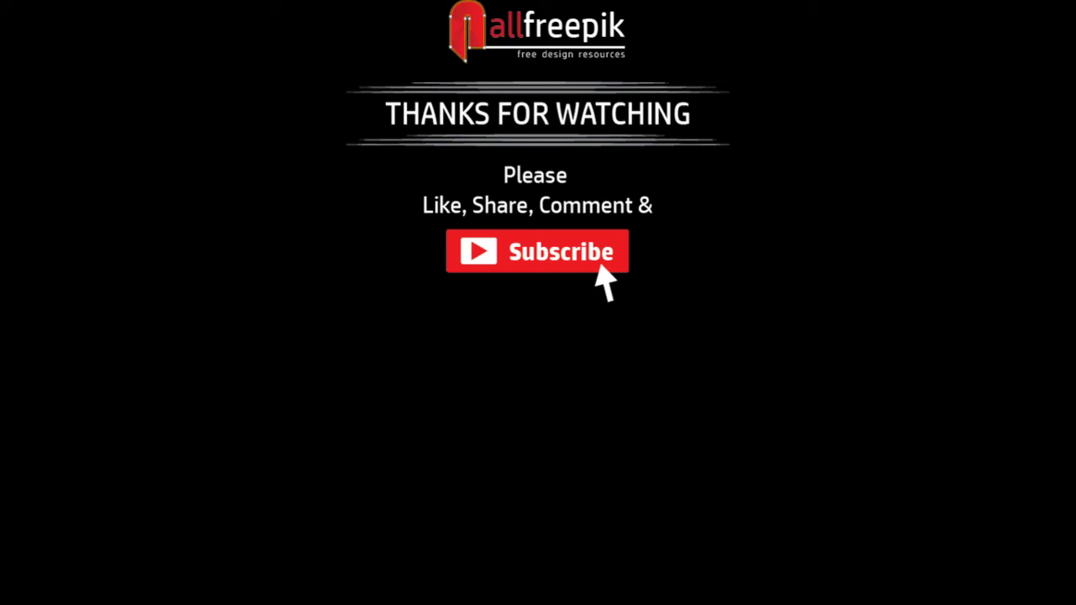